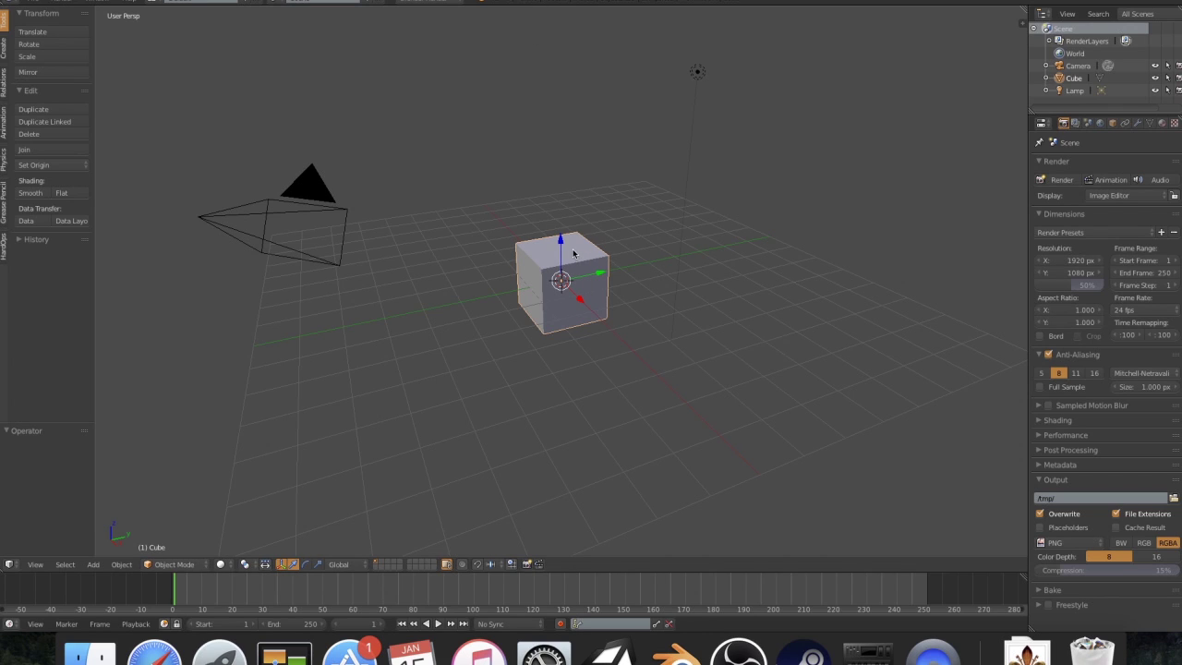
- Compare the HardOps pie menu and pop-up menu available for the selected cube in Object Mode
key(q)
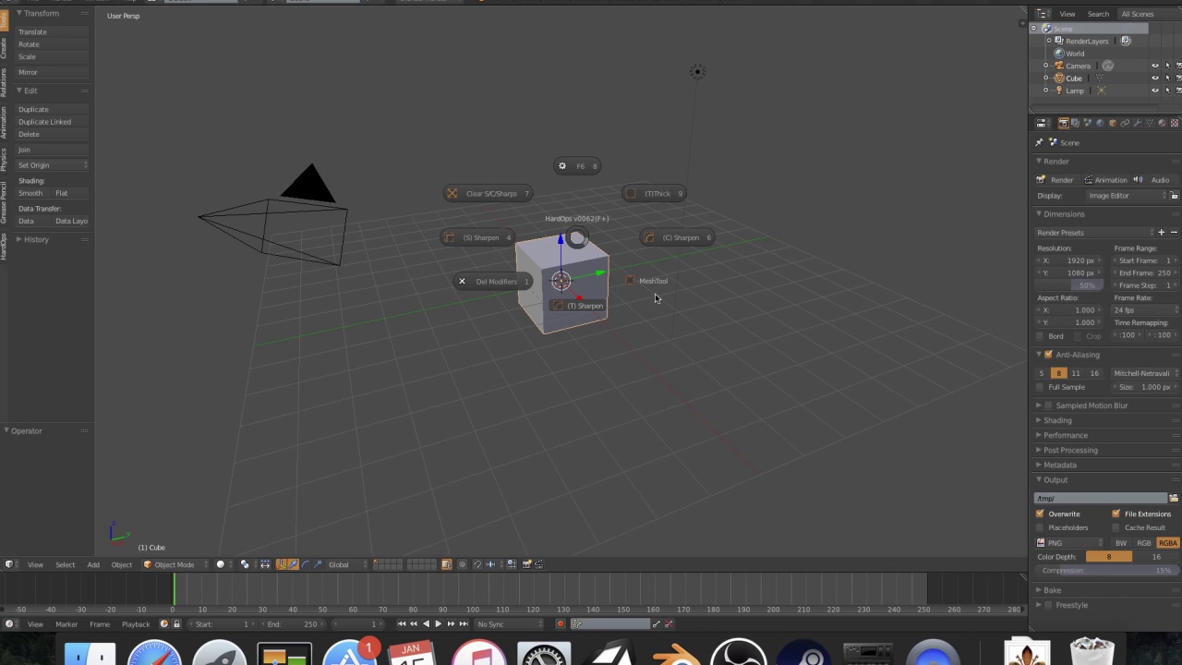
key(Escape)
key(q)
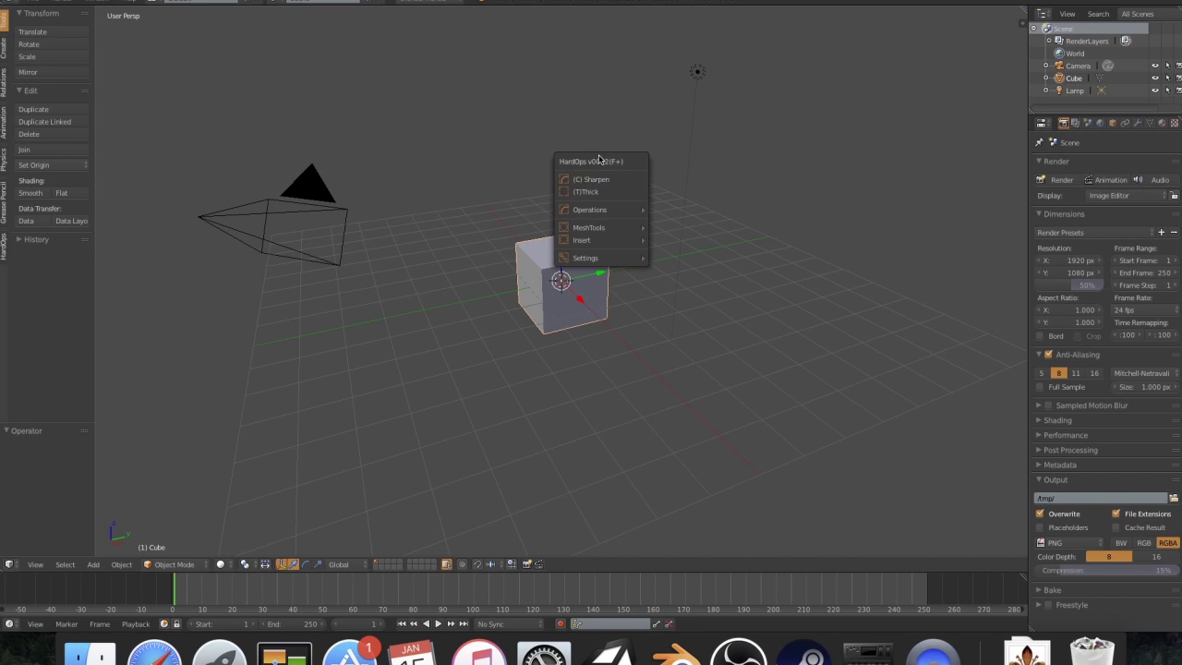
key(Escape)
key(shift+q)
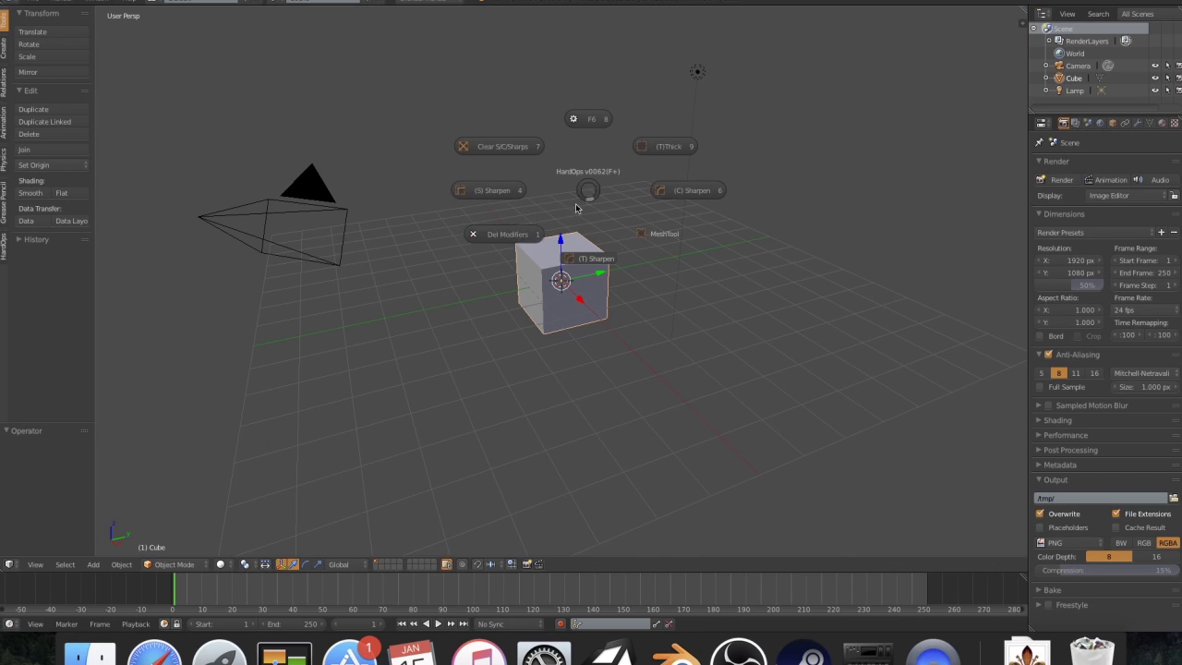
click(584, 194)
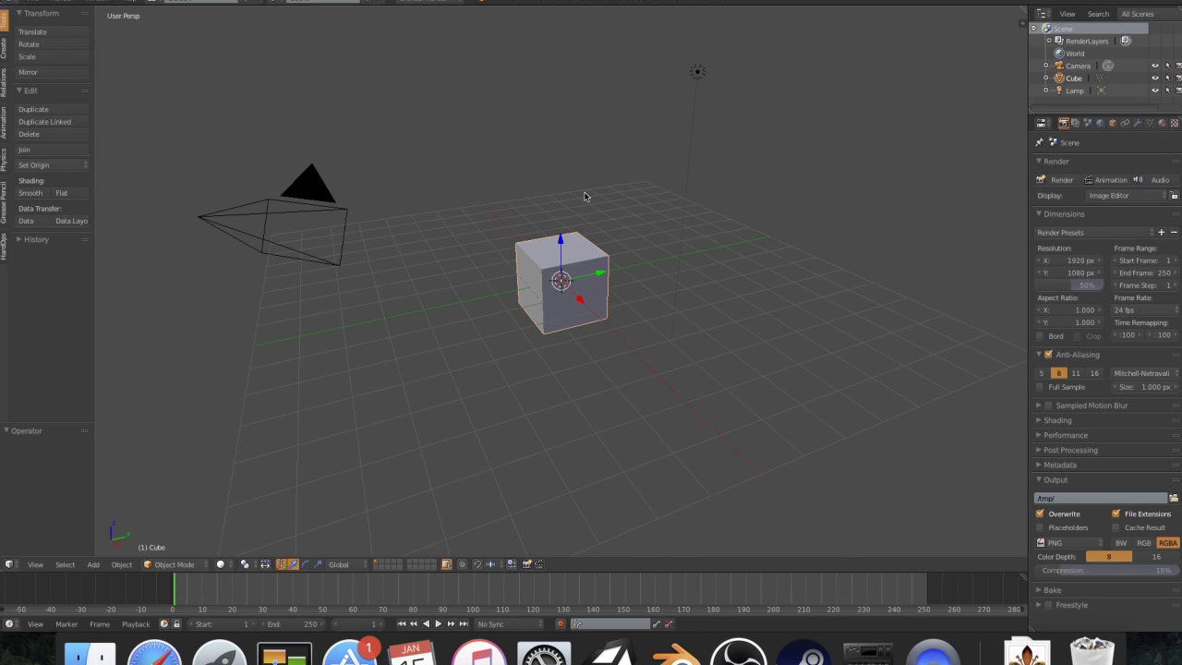
key(q)
key(Escape)
key(q)
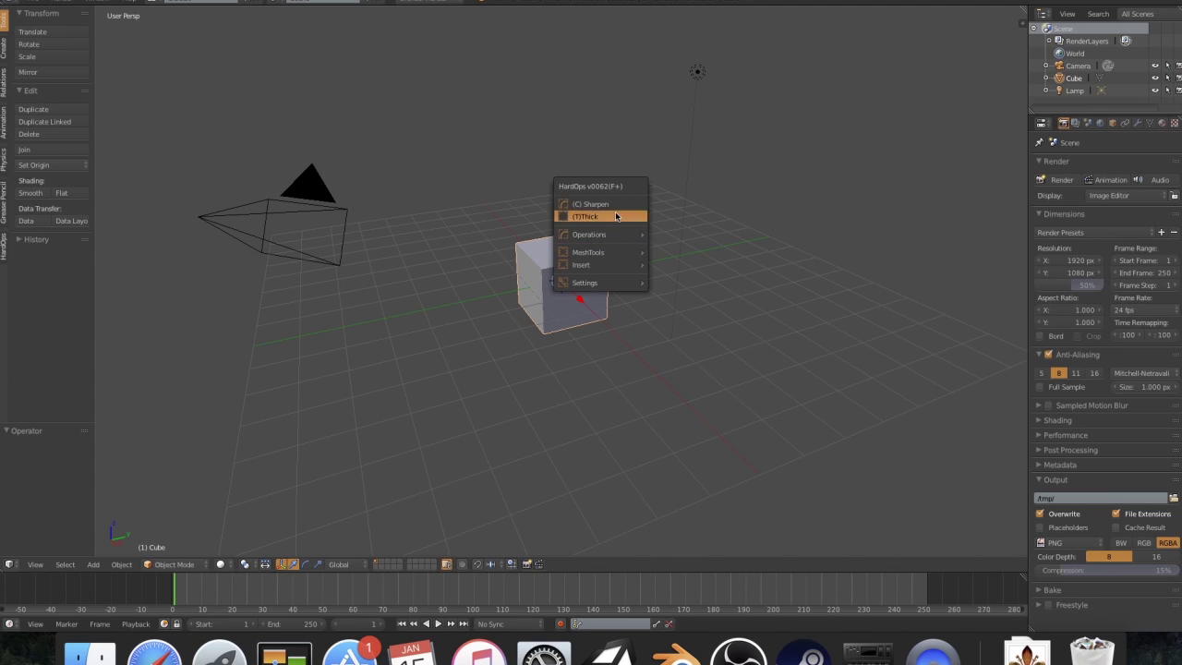
click(705, 212)
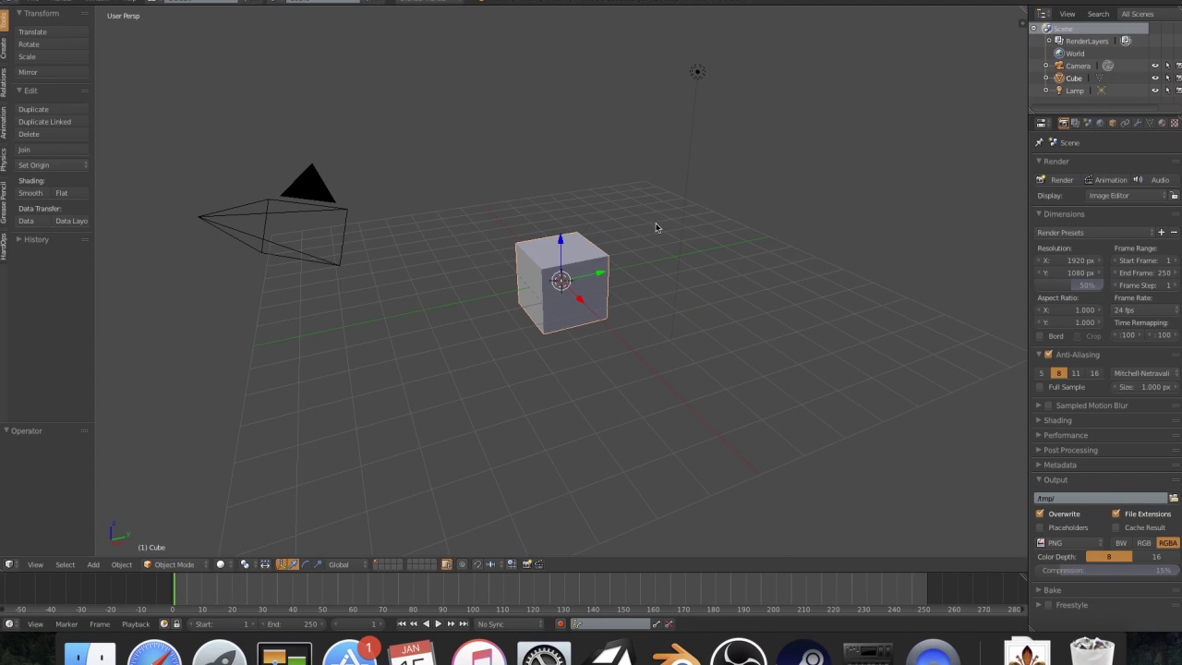
- Try (C) Sharpen on the cube with only Solidify chosen among its modifier options, and undo it
scroll(592, 233, up, 4)
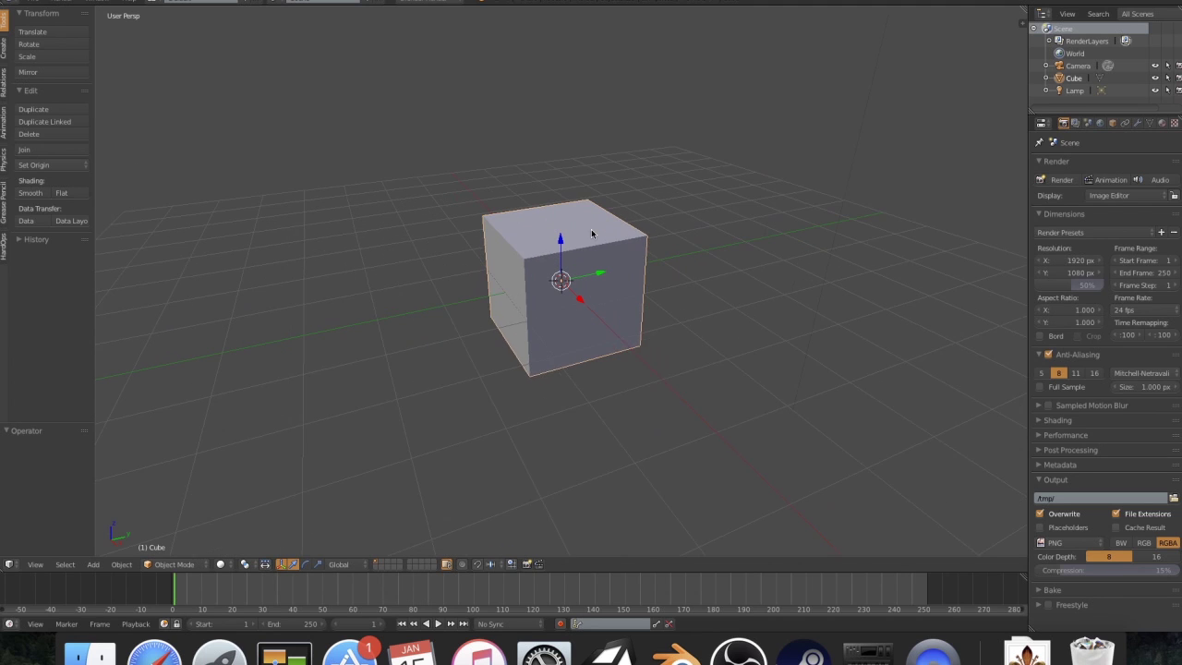
key(q)
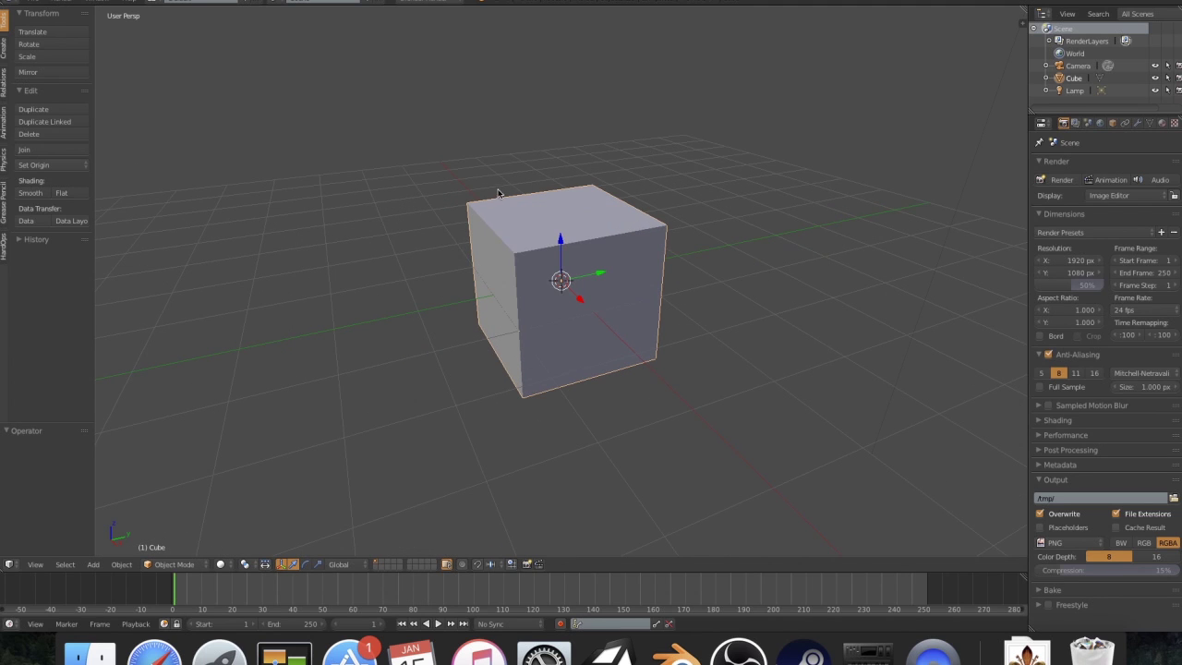
key(q)
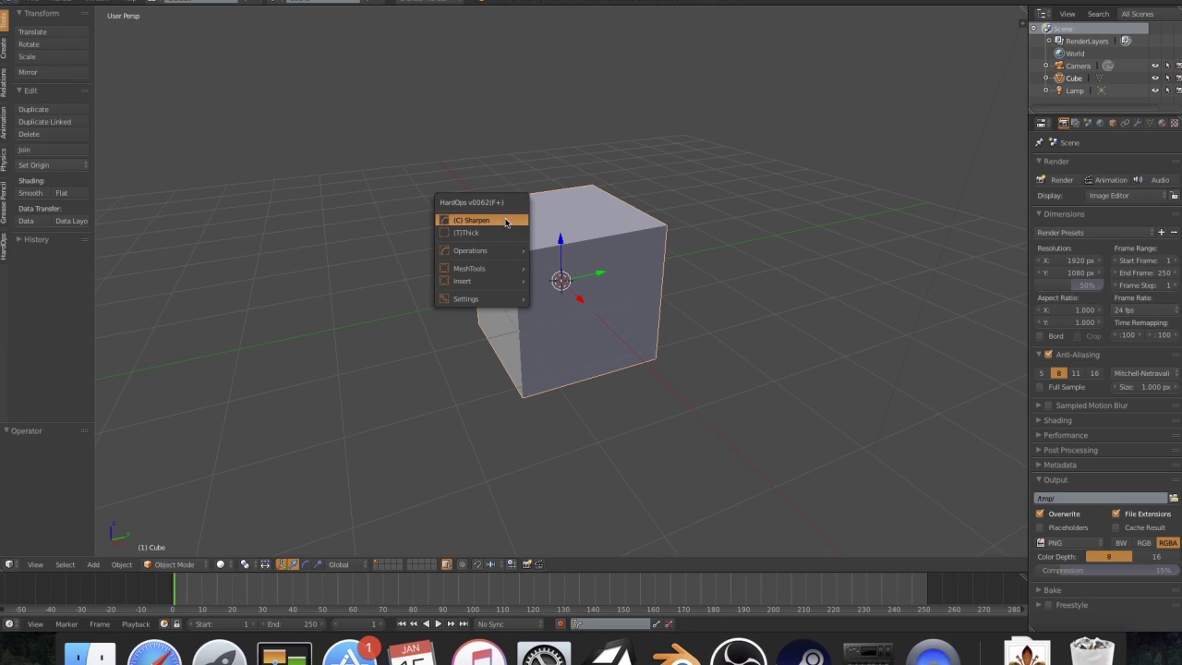
mouse_move(490, 250)
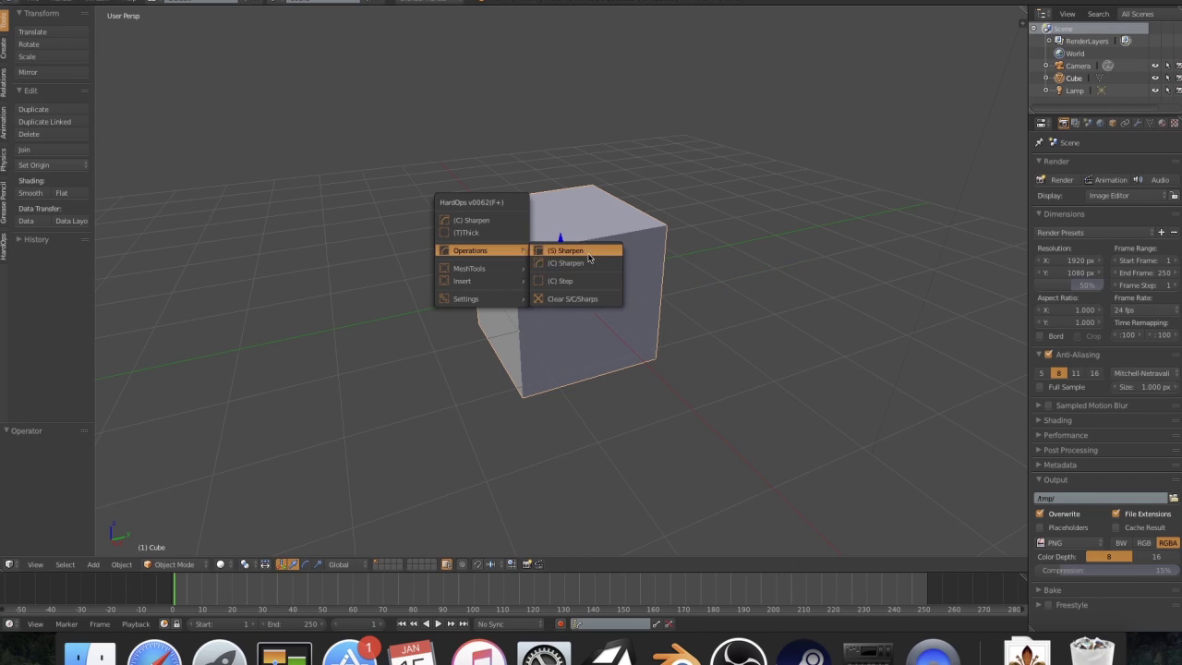
click(492, 225)
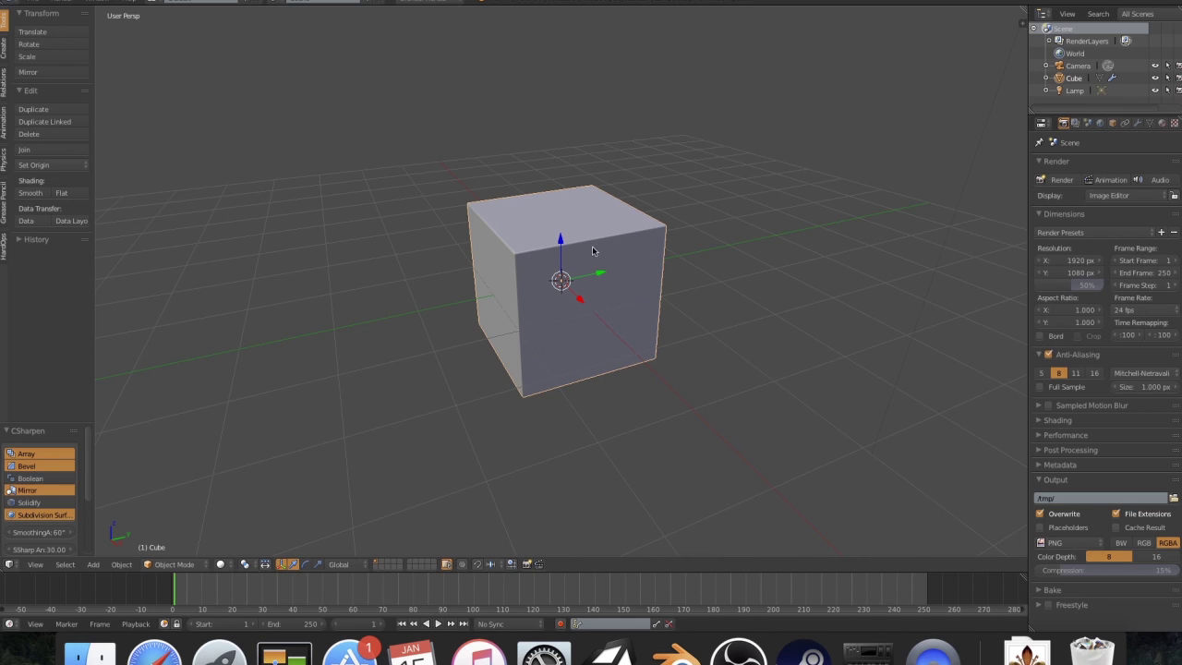
middle_drag(593, 259, 554, 309)
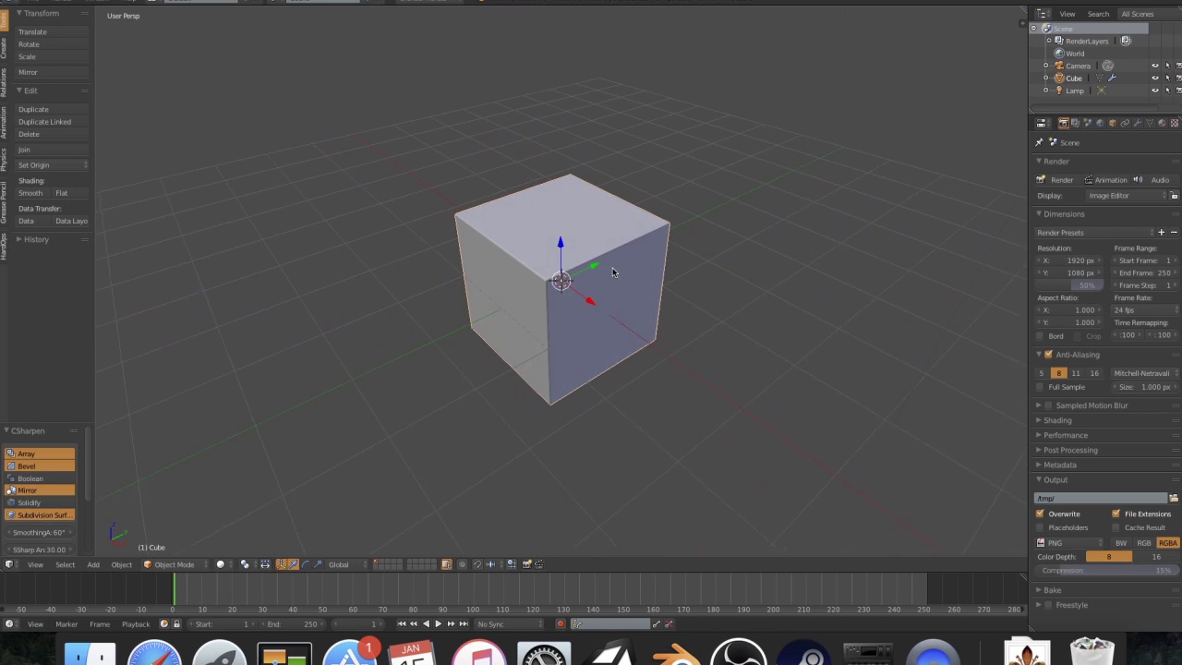
scroll(37, 480, down, 2)
scroll(37, 490, up, 2)
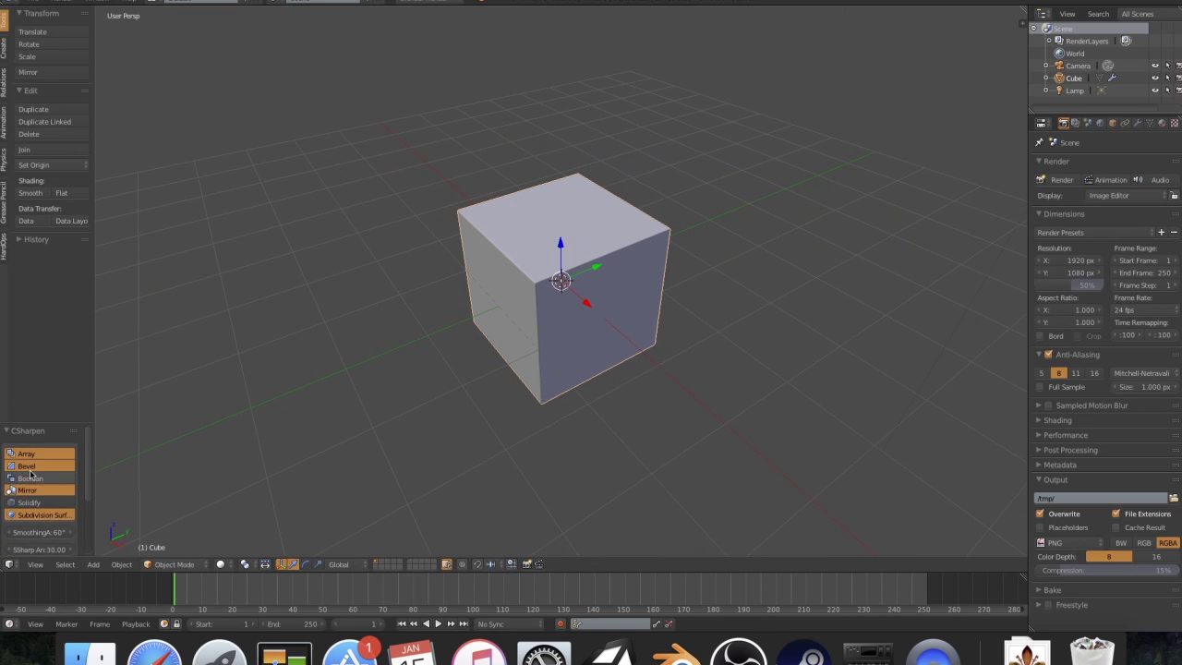
click(41, 503)
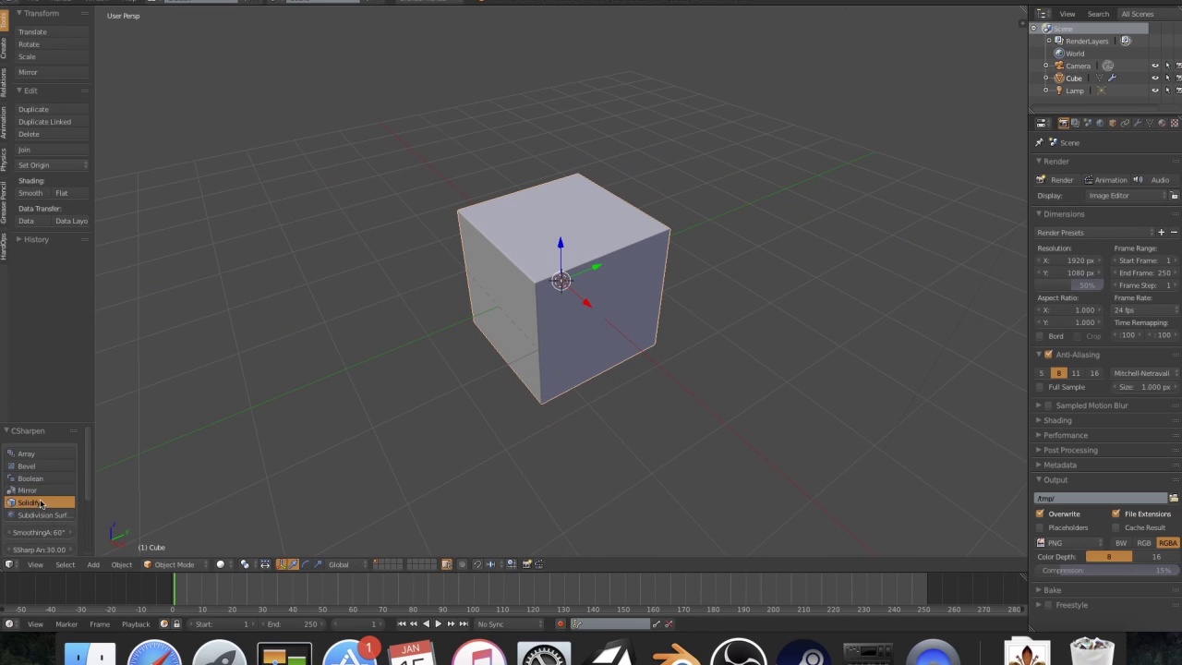
click(41, 504)
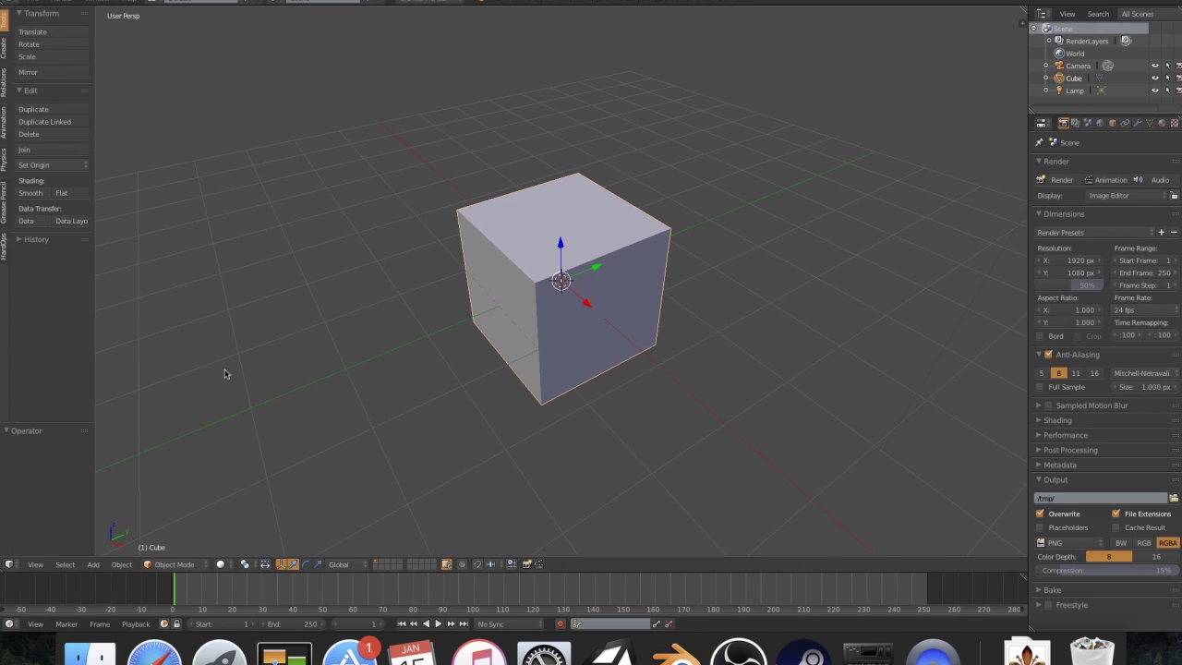
- Apply (C) Sharpen to the cube with Array, Bevel and Subdivision Surface enabled in its modifier options
scroll(561, 279, up, 6)
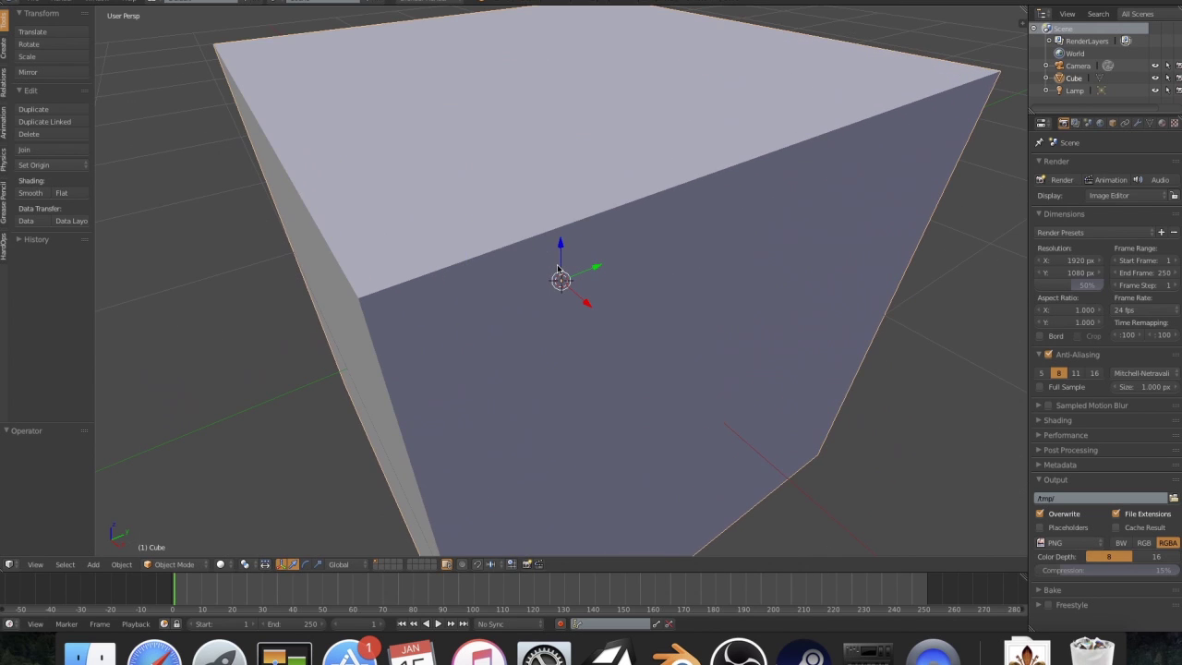
key(q)
click(558, 267)
scroll(560, 272, down, 5)
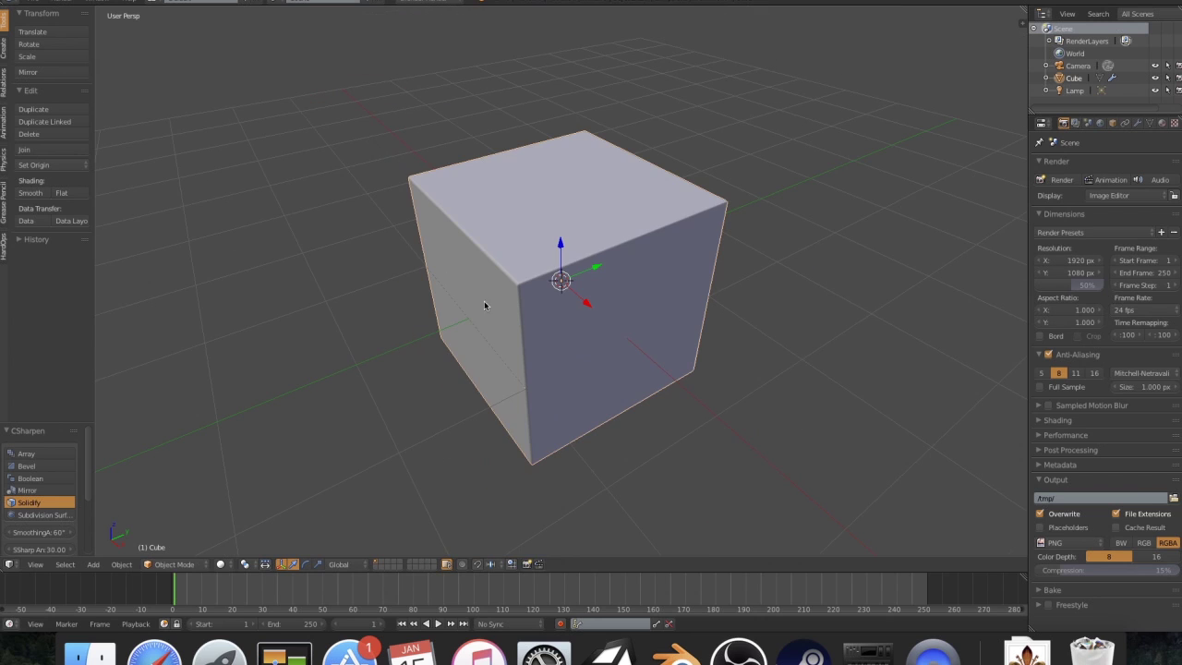
click(54, 514)
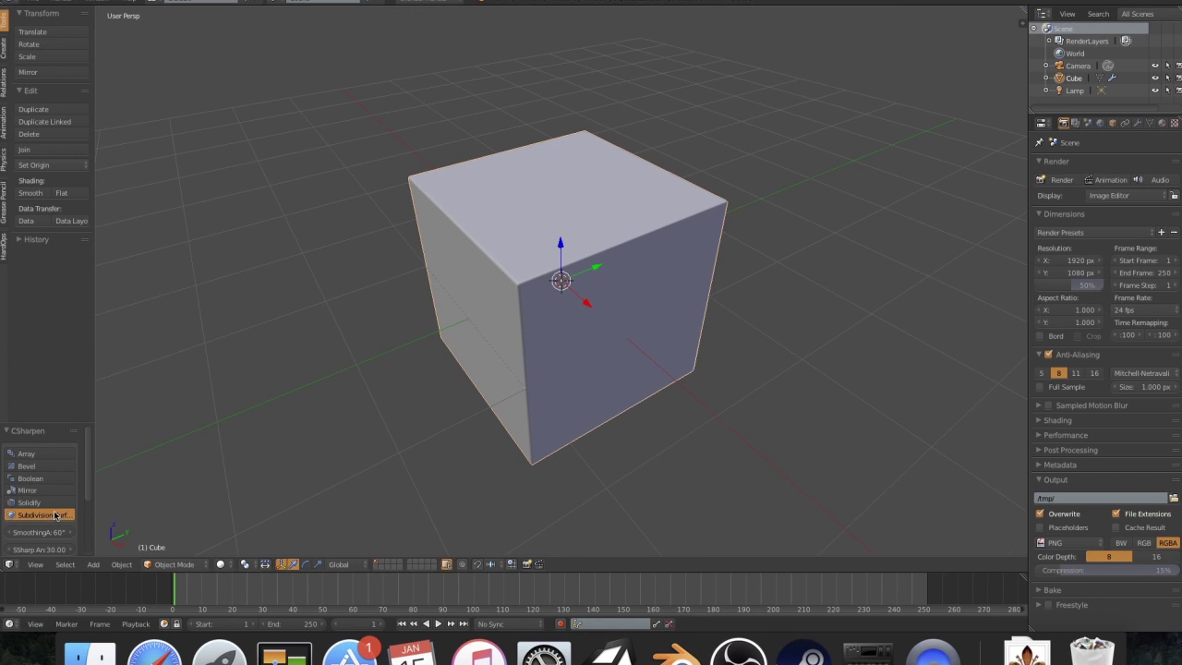
click(49, 454)
click(45, 468)
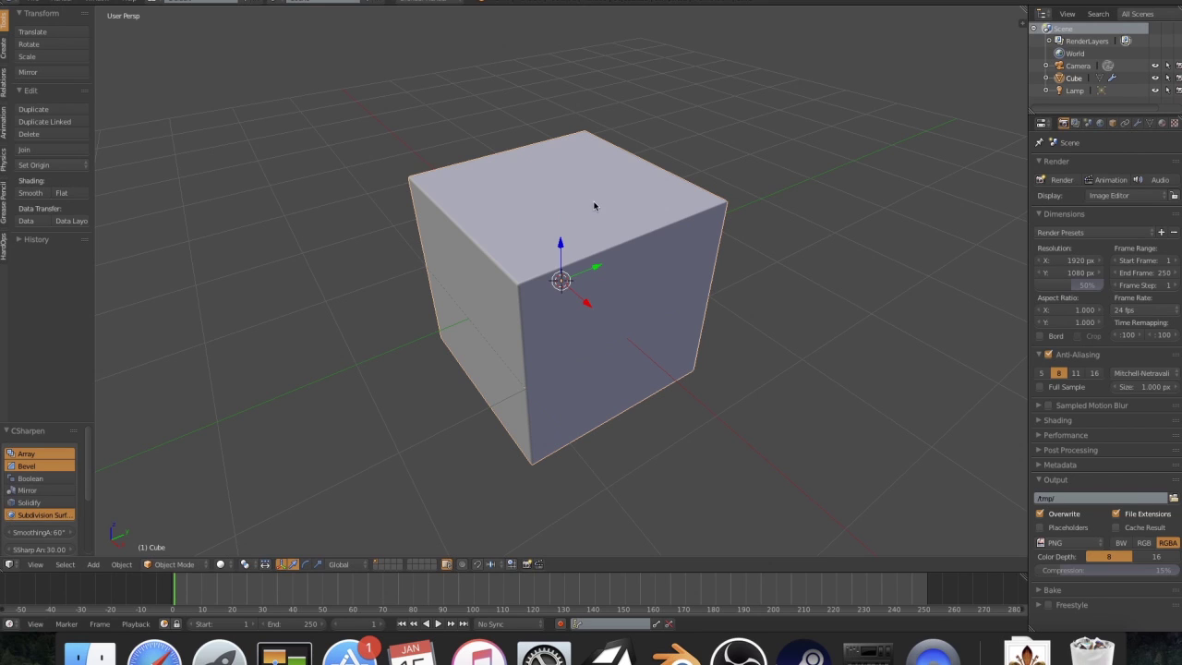
- Widen the cube's bevel slightly with (B)Width and run (S) Sharpen on it
key(q)
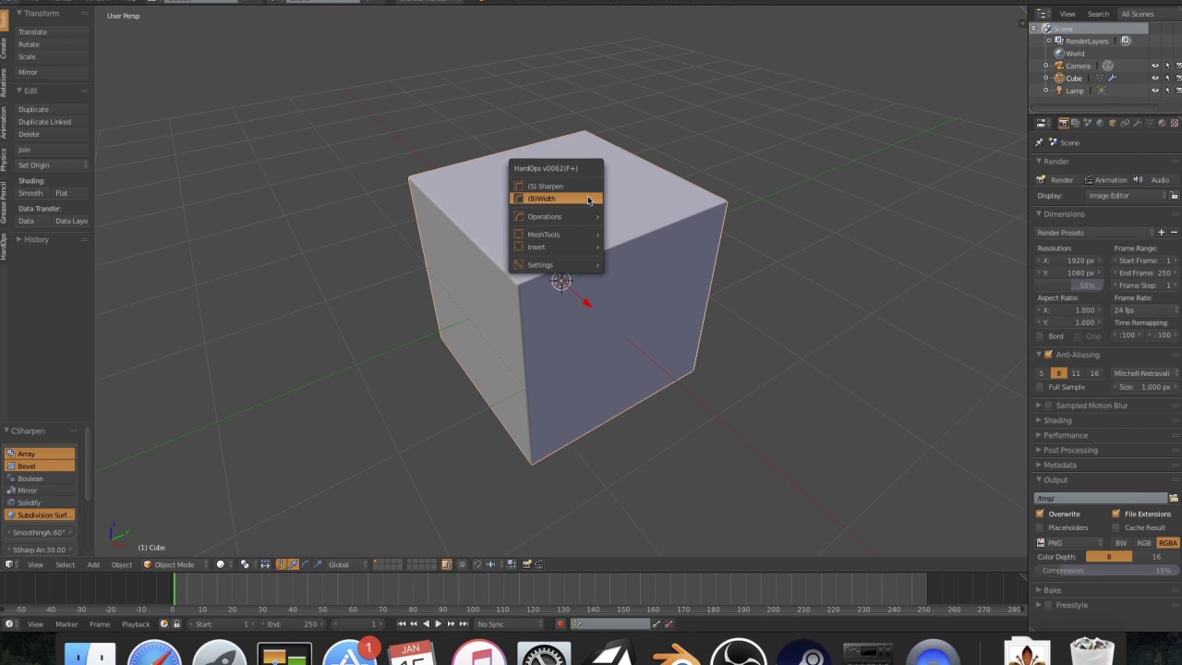
click(587, 199)
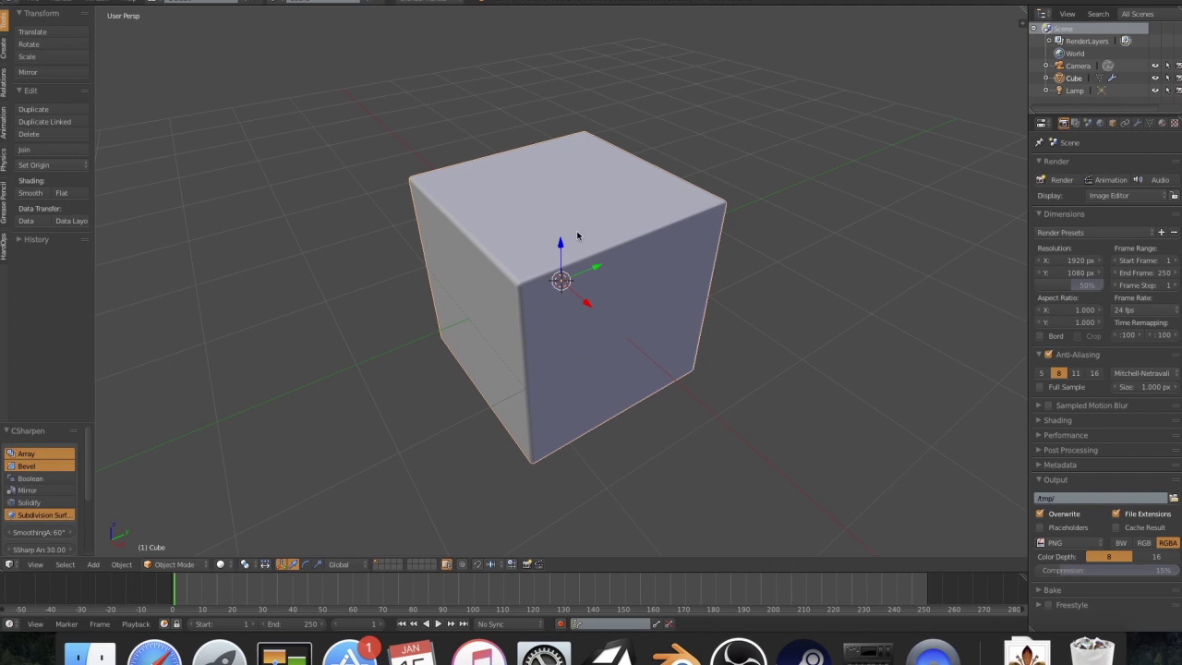
click(565, 249)
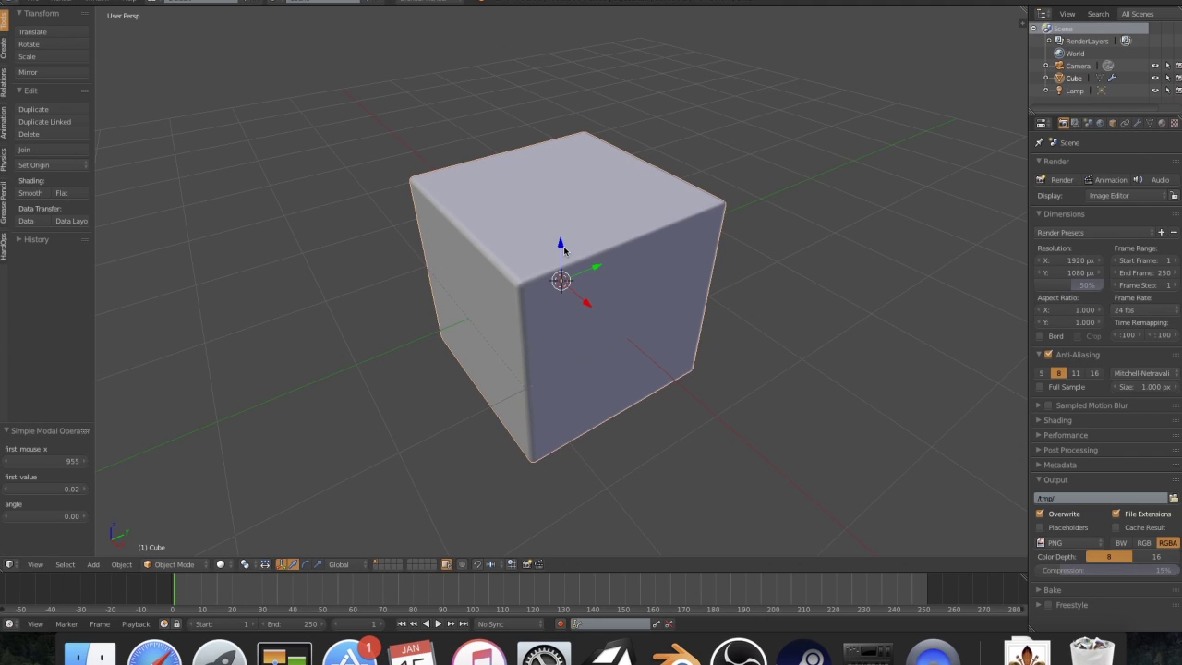
key(q)
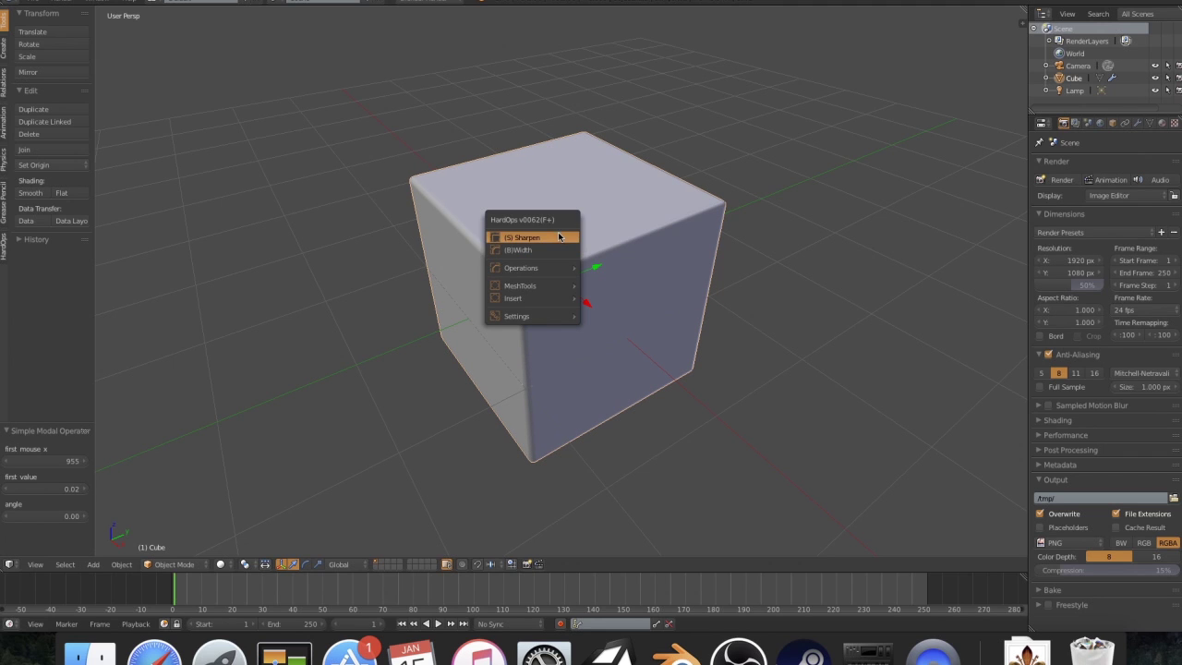
click(559, 238)
middle_drag(559, 237, 521, 228)
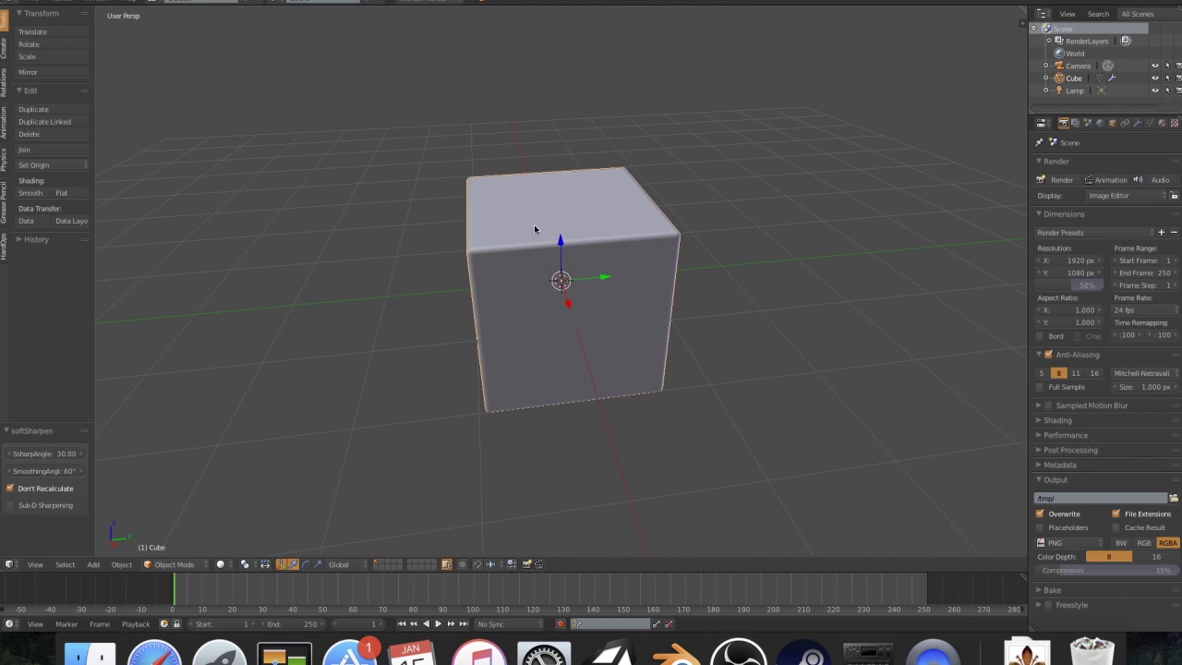
- Try the HardOps (C) Step operation on the bevelled cube
key(q)
mouse_move(555, 262)
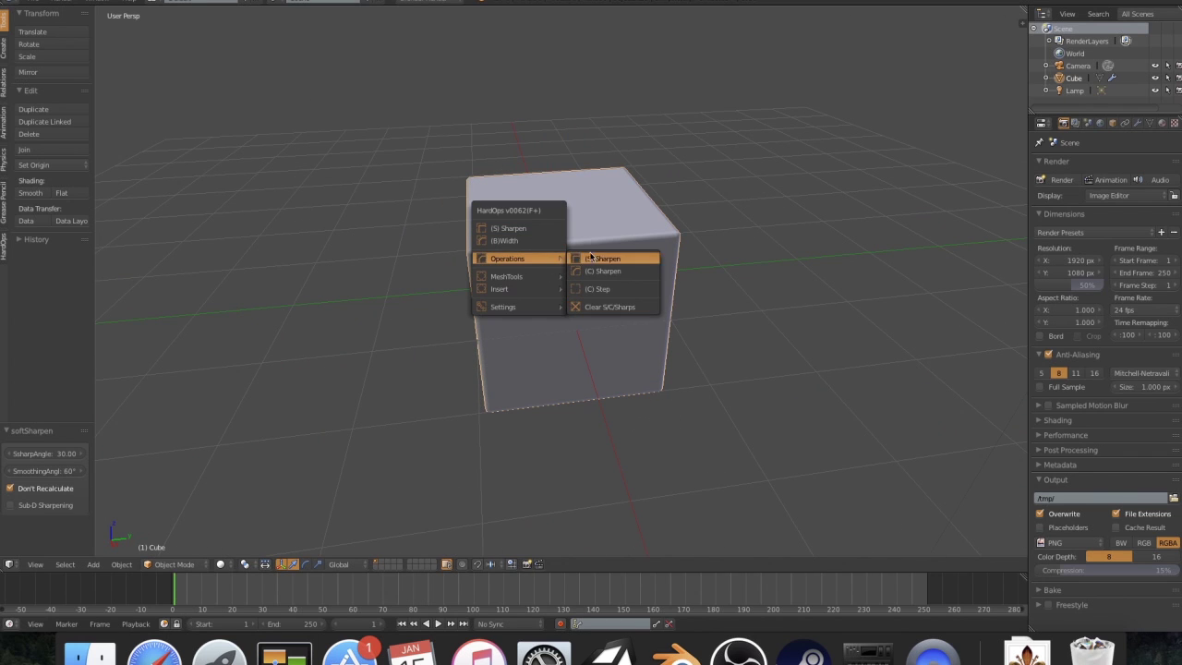
click(596, 289)
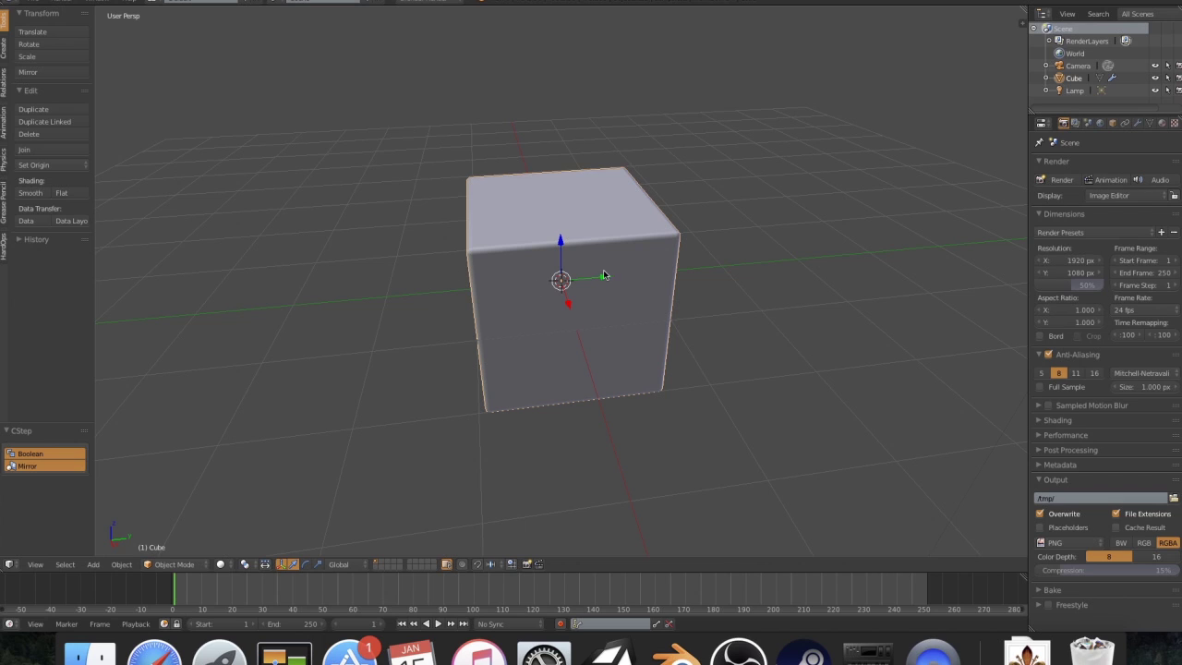
key(q)
mouse_move(585, 254)
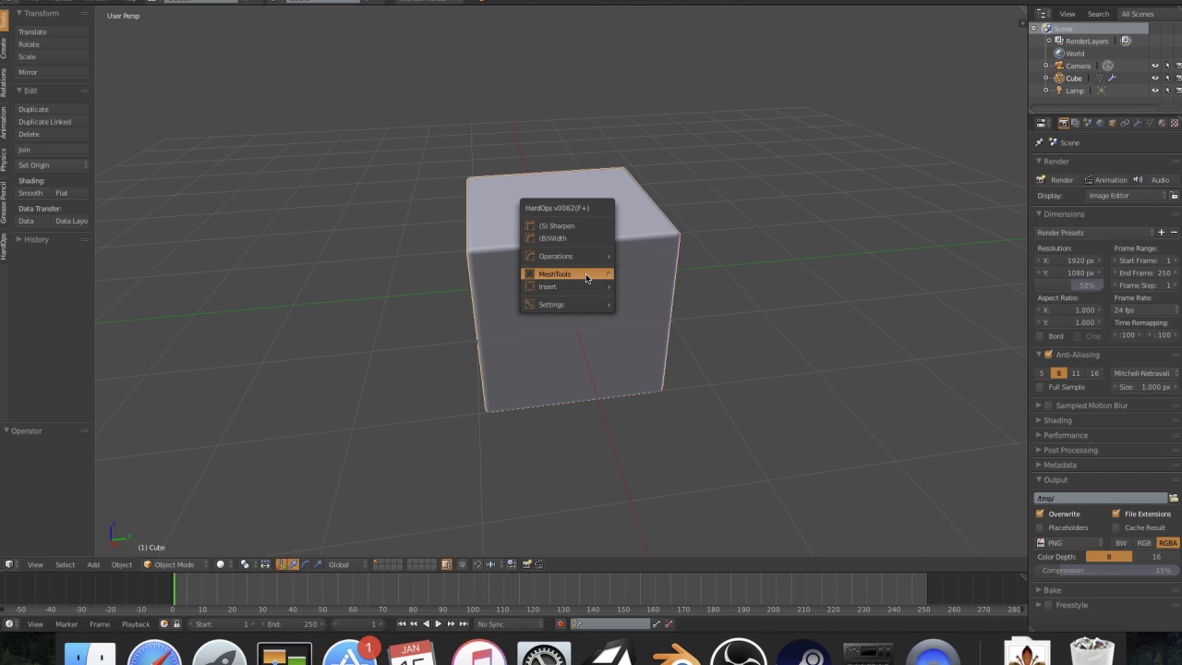
mouse_move(582, 292)
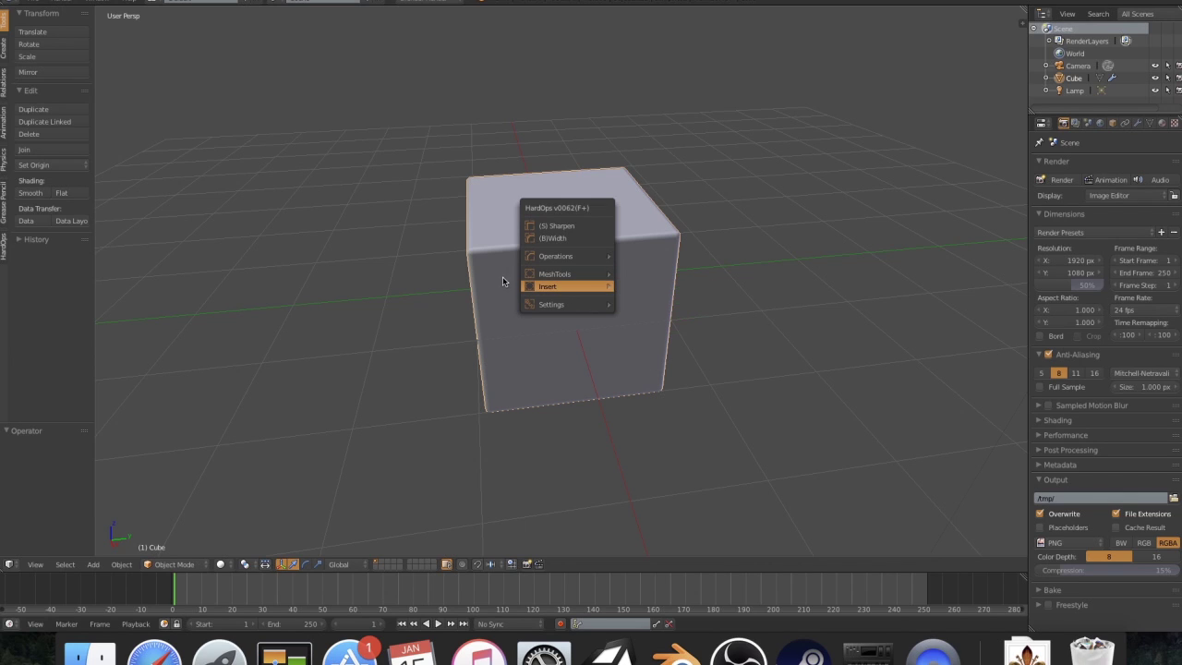
click(532, 323)
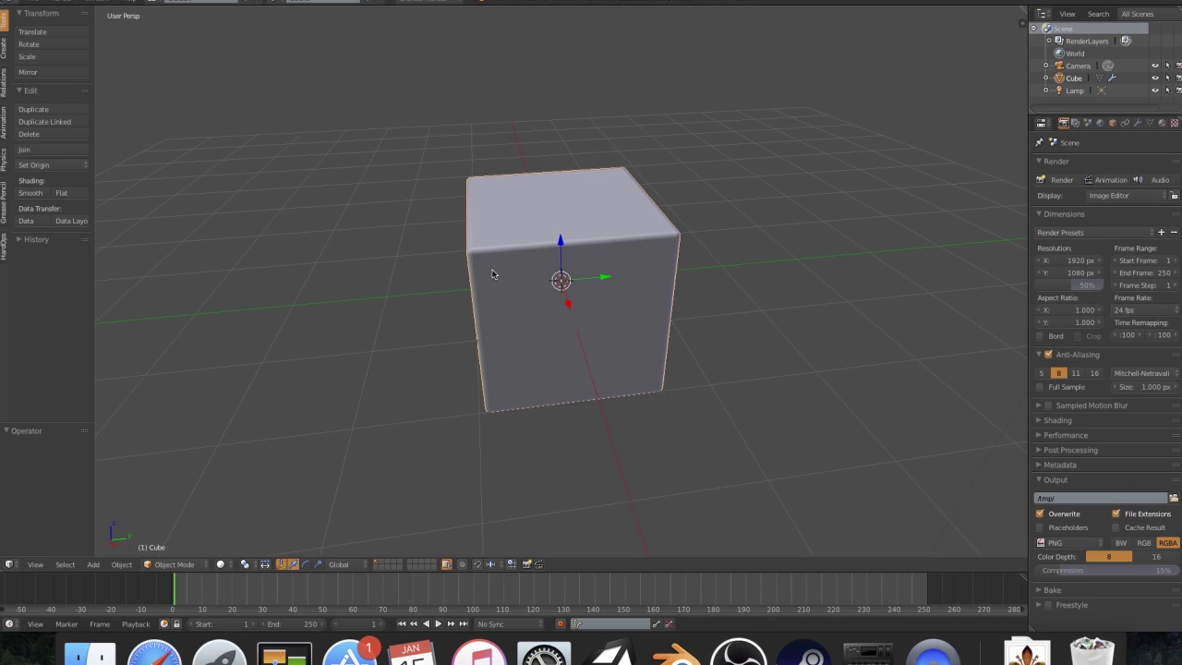
- Run Make SSharp on all of the cube's geometry in Edit Mode
middle_drag(492, 274, 499, 265)
key(Tab)
middle_drag(558, 238, 559, 242)
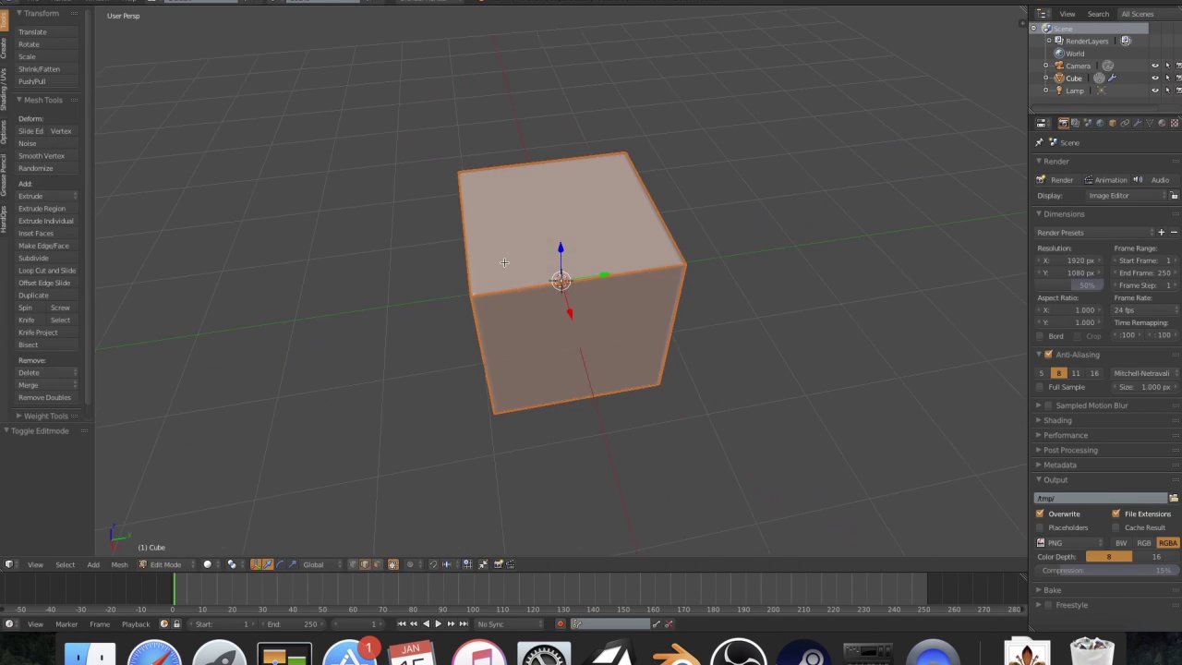
key(q)
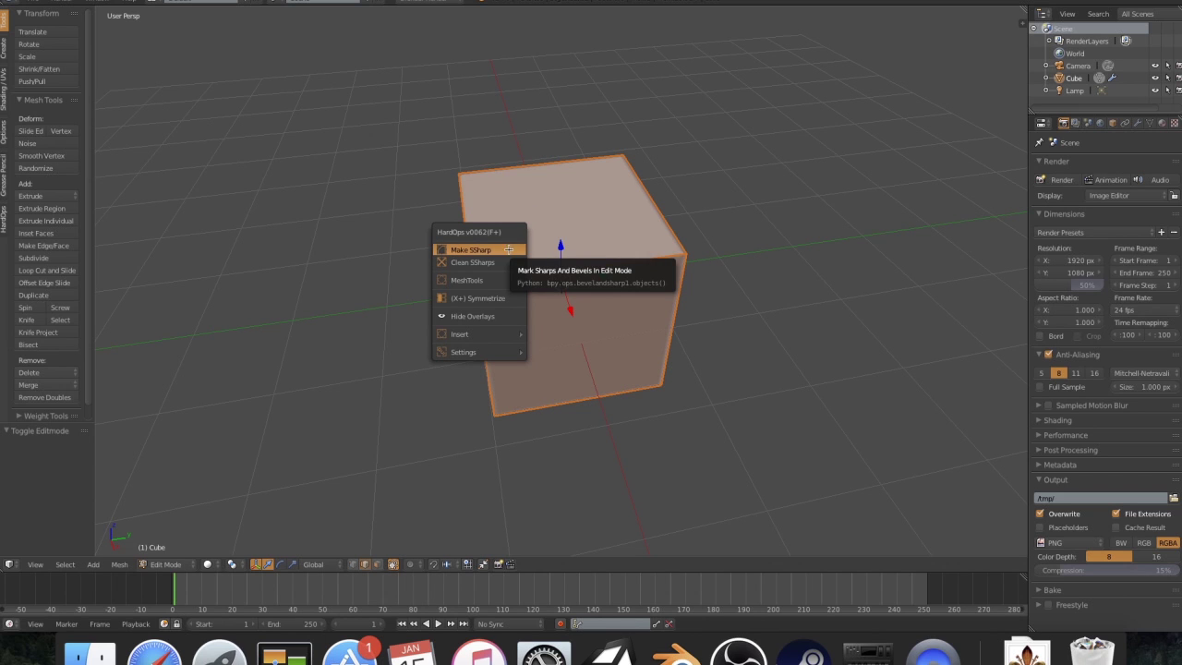
click(484, 250)
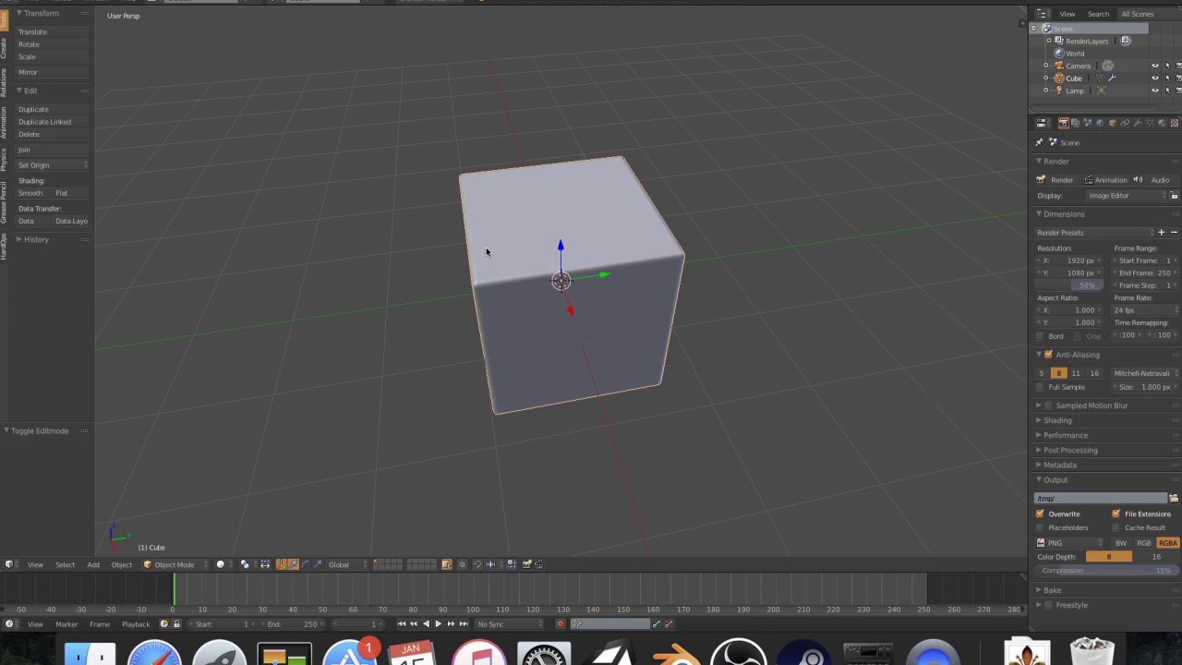
- Compare the HardOps commands offered for the cube in Object Mode with those in Edit Mode
middle_drag(486, 249, 519, 274)
key(q)
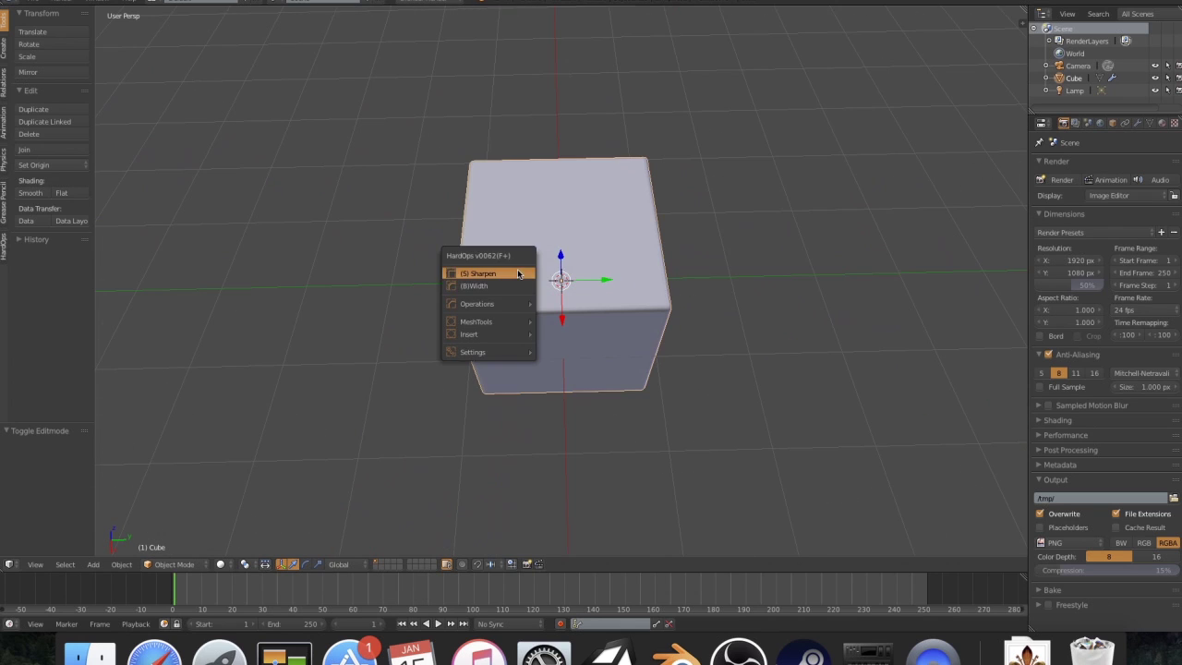
key(Escape)
key(q)
key(Escape)
key(Tab)
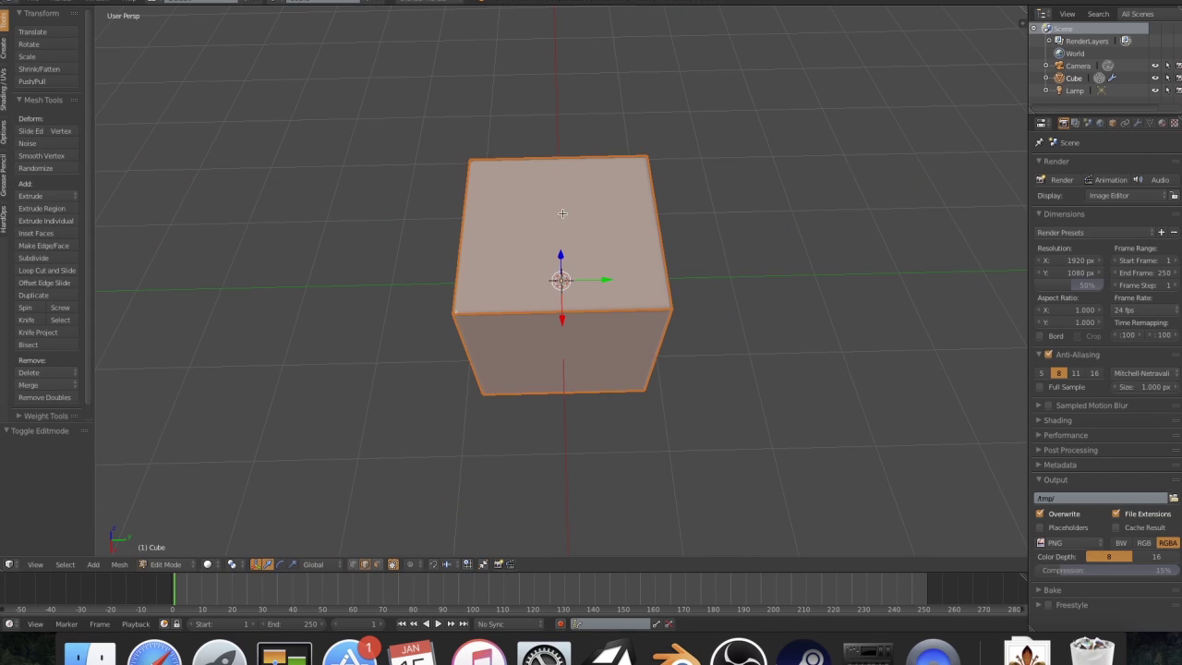
key(q)
click(539, 242)
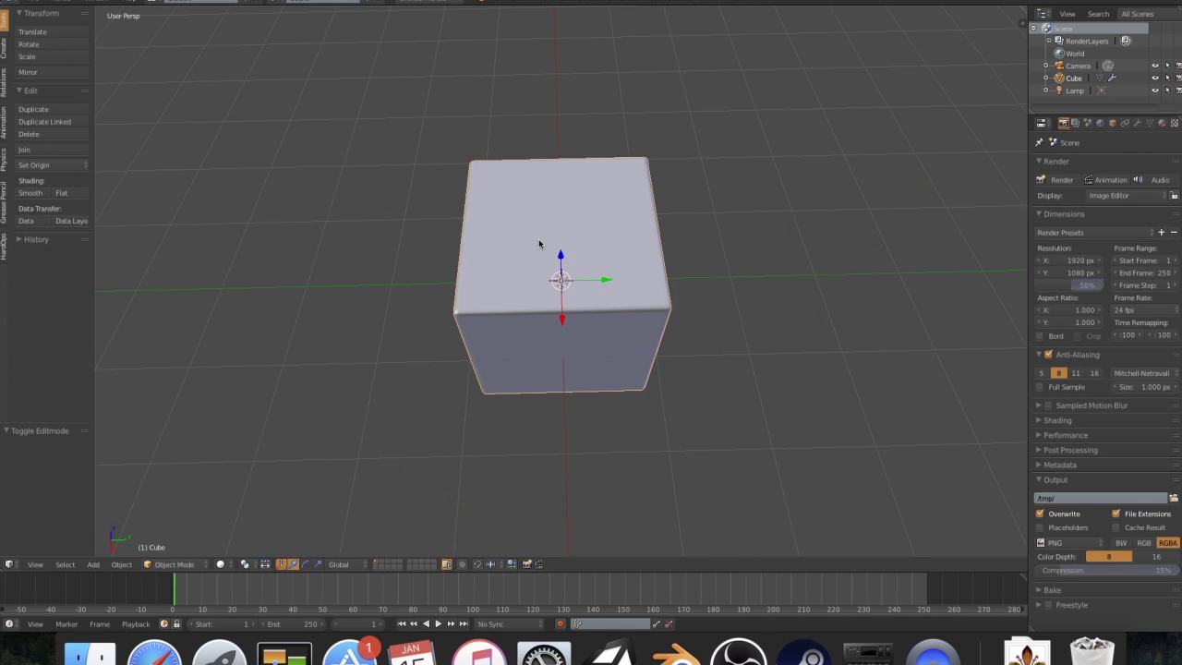
- Select only the cube's top face in Edit Mode using face selection
scroll(539, 242, down, 4)
middle_drag(539, 242, 490, 274)
key(Tab)
key(a)
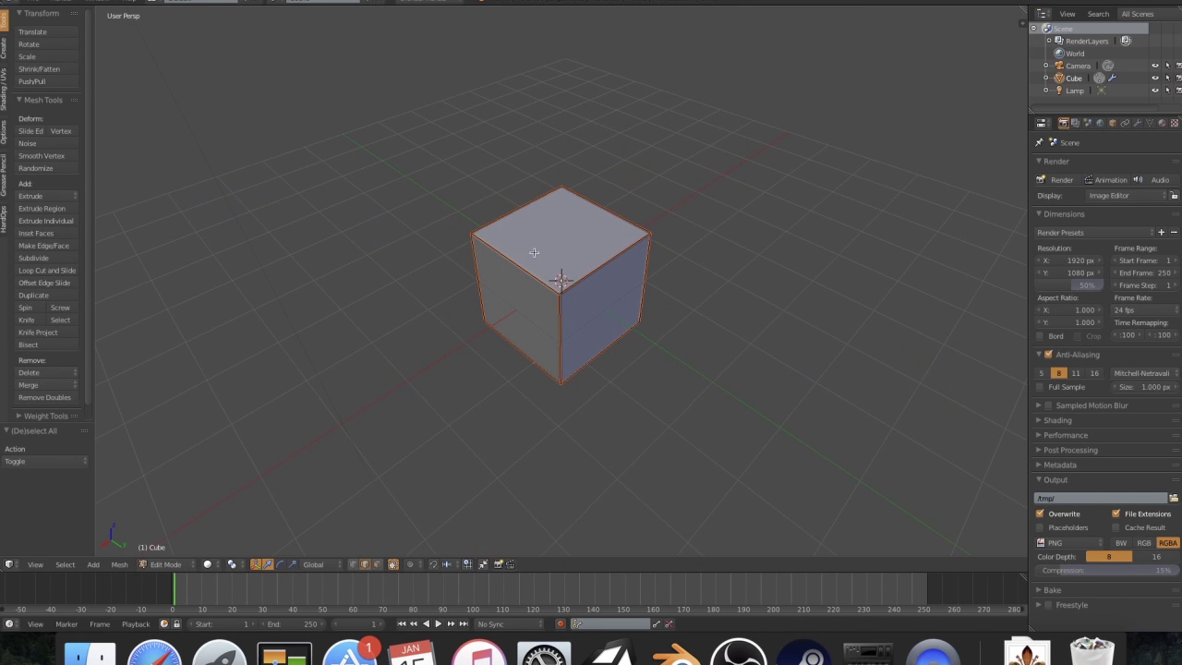
click(376, 564)
right_click(549, 247)
key(Tab)
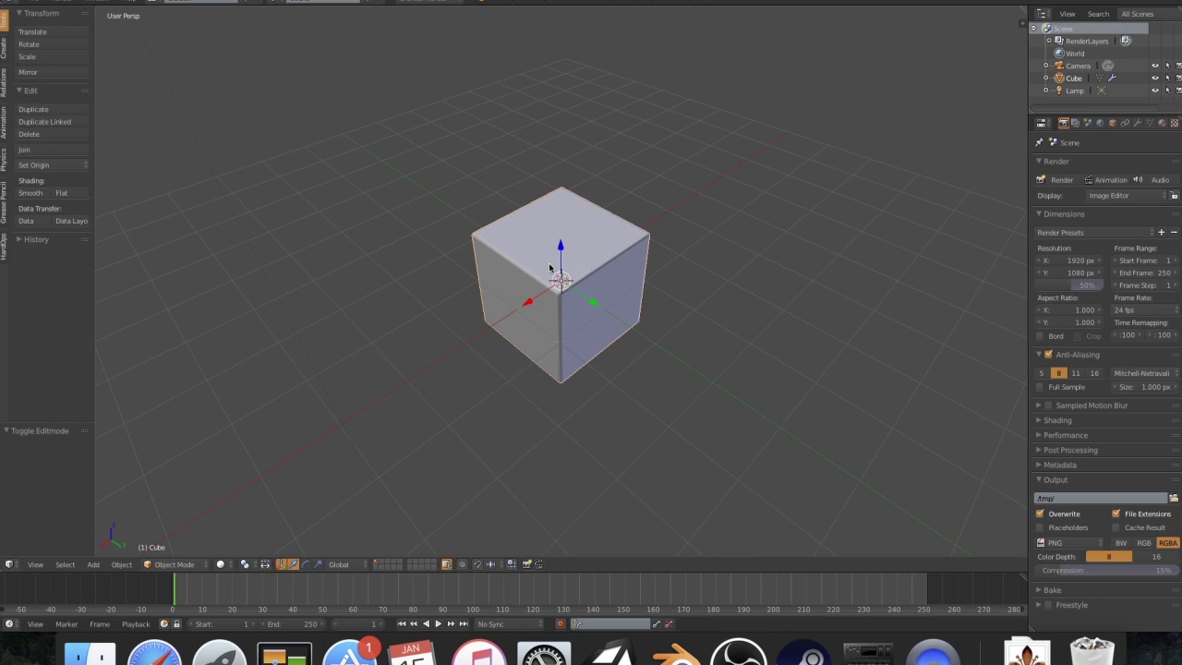
key(Tab)
- Try the HardOps MeshTools Circle operation on the cube's top face
key(q)
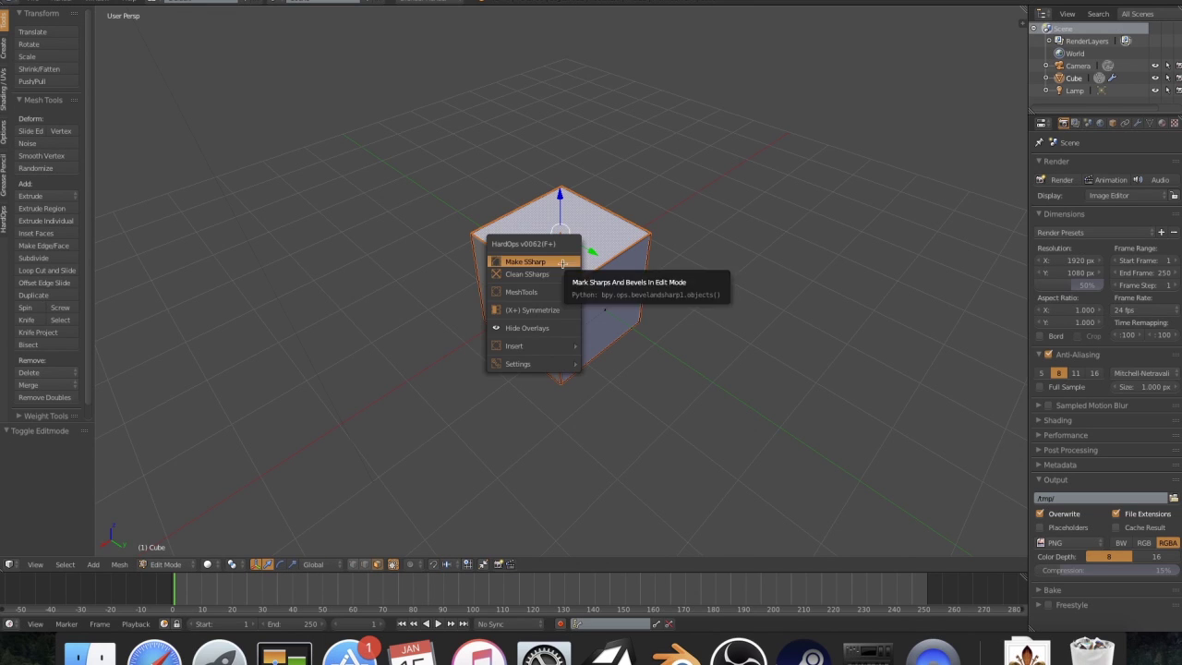
mouse_move(545, 292)
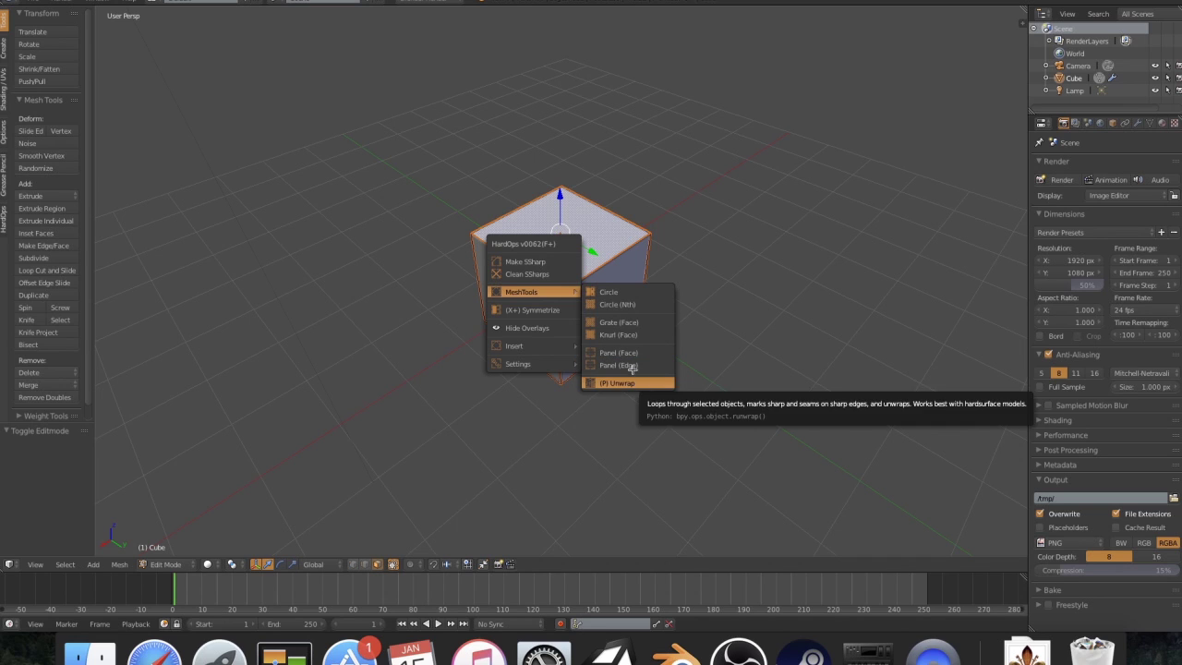
click(628, 292)
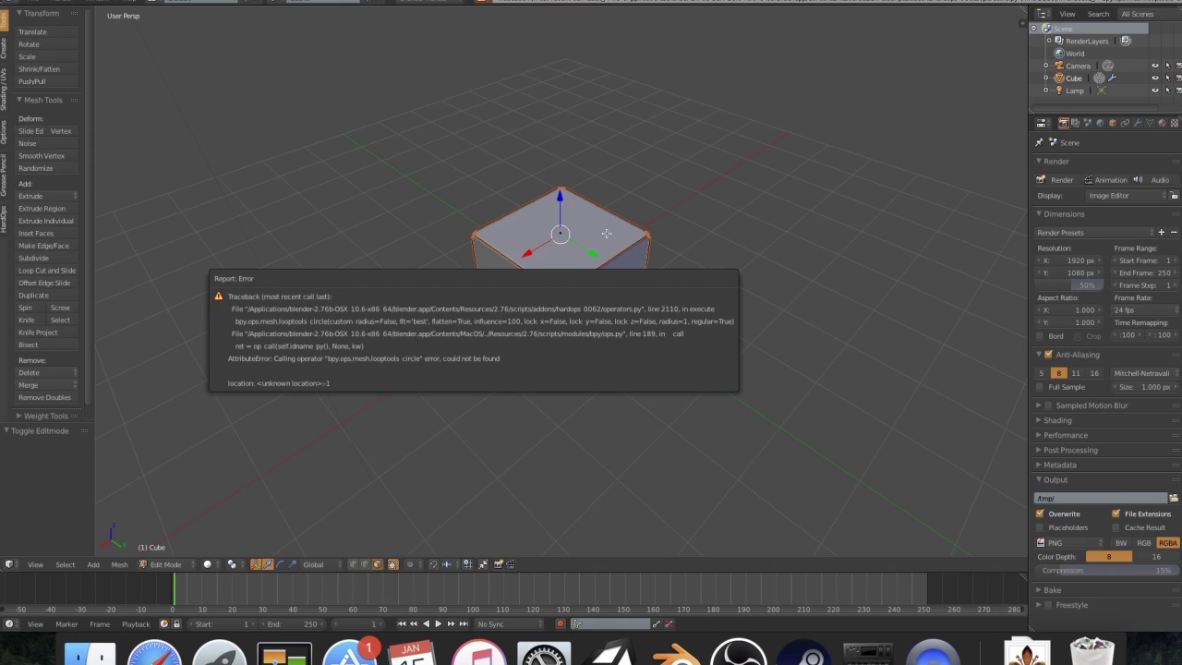
click(536, 242)
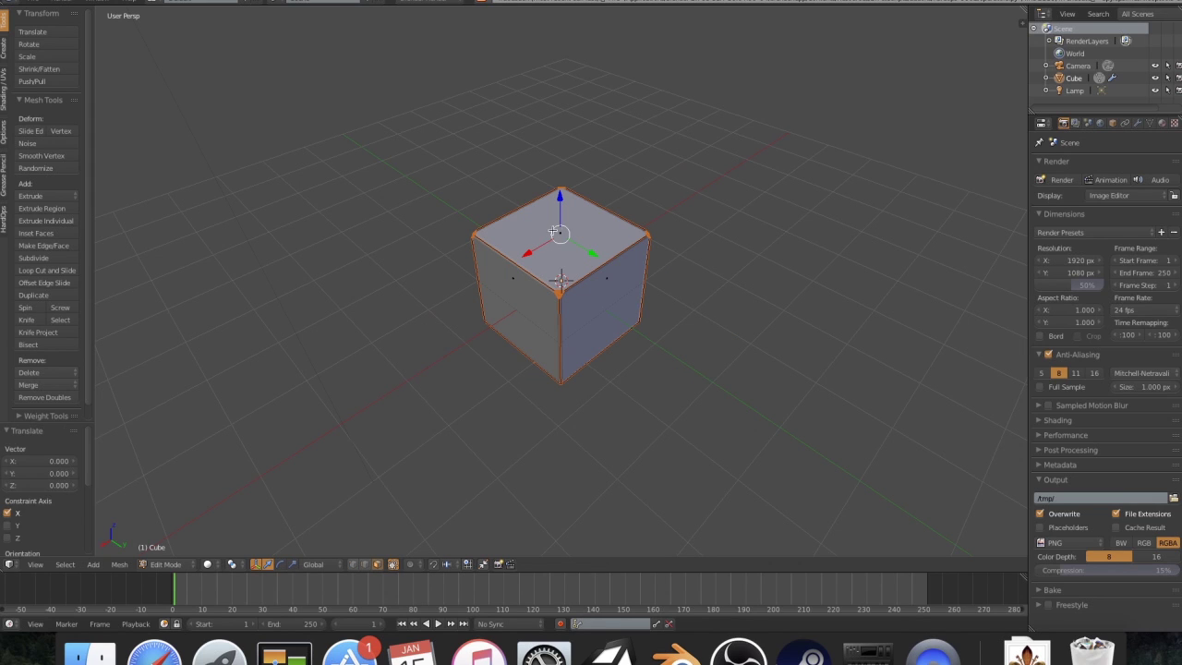
right_click(552, 233)
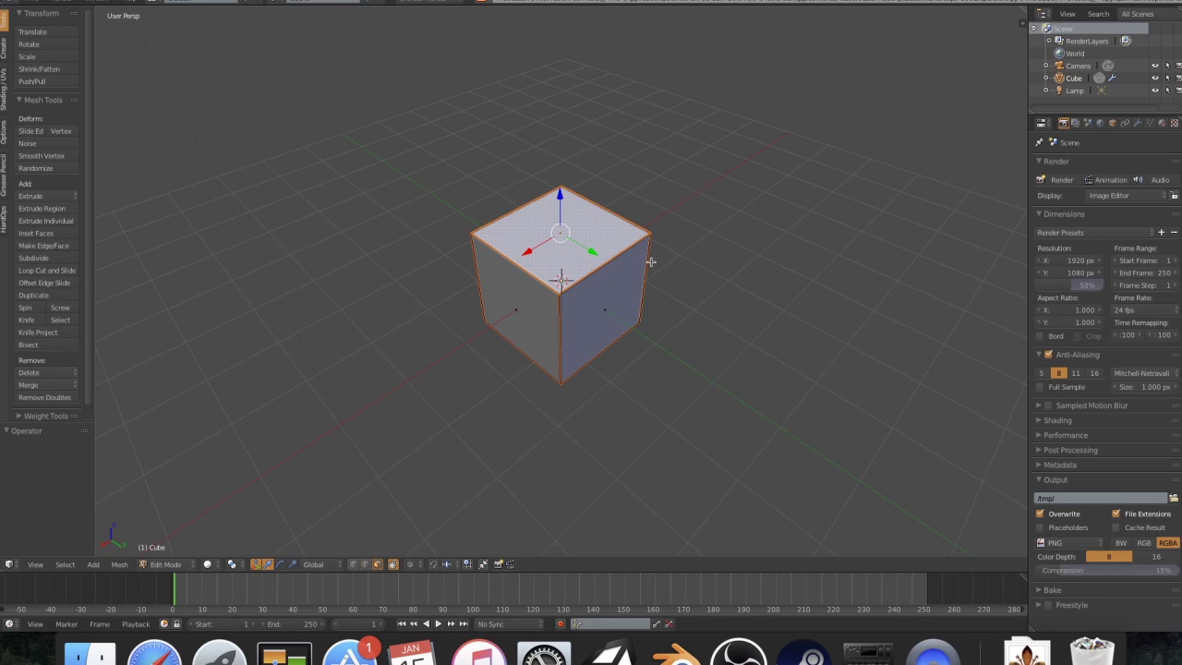
- Try the HardOps MeshTools Circle (Nth) operation on the cube's top face
key(q)
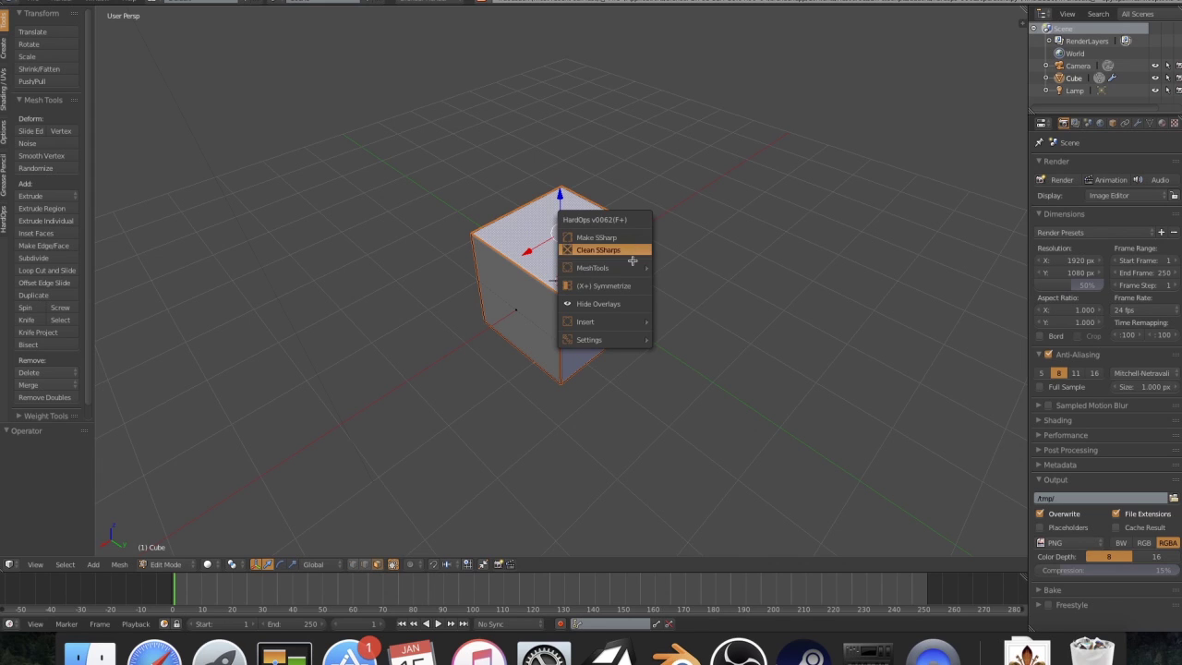
mouse_move(646, 268)
click(707, 280)
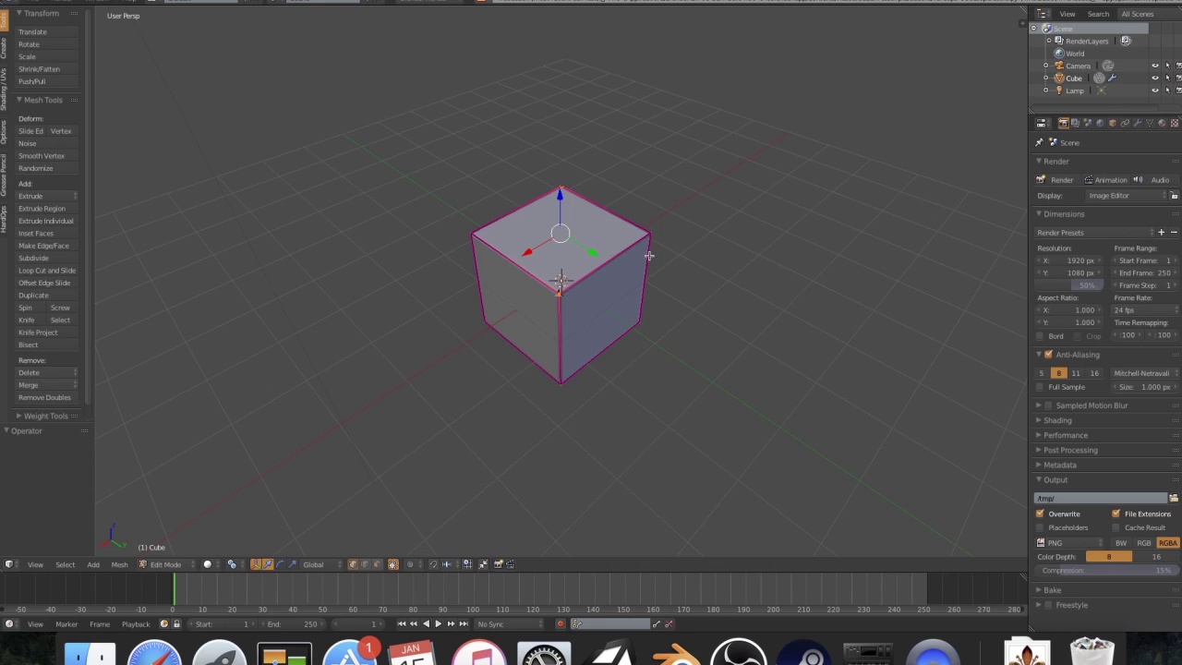
- Try HardOps Grate (Face) on the cube's top face and inspect the result in Object Mode and Edit Mode
key(q)
mouse_move(649, 256)
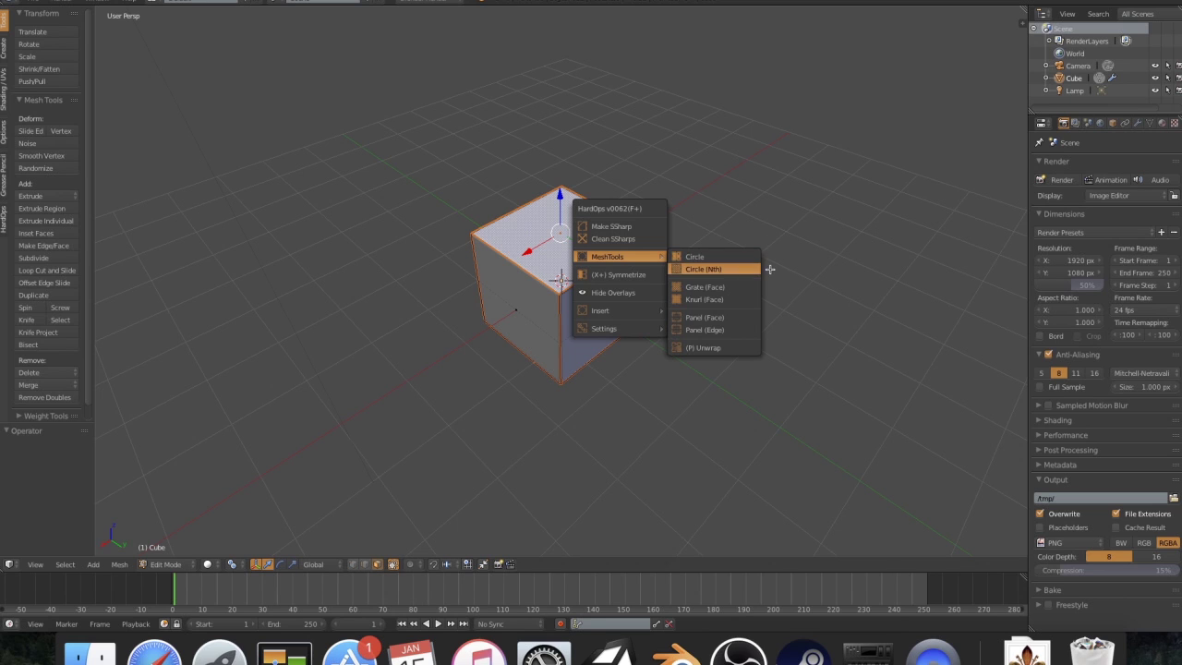
click(697, 288)
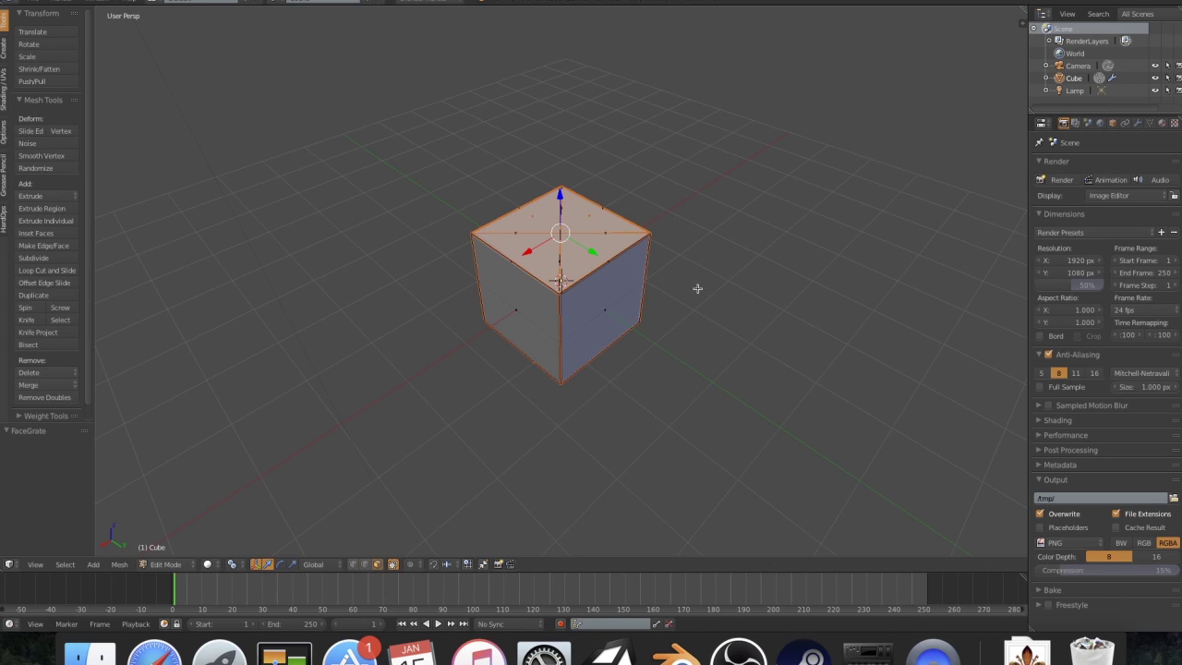
scroll(623, 268, up, 4)
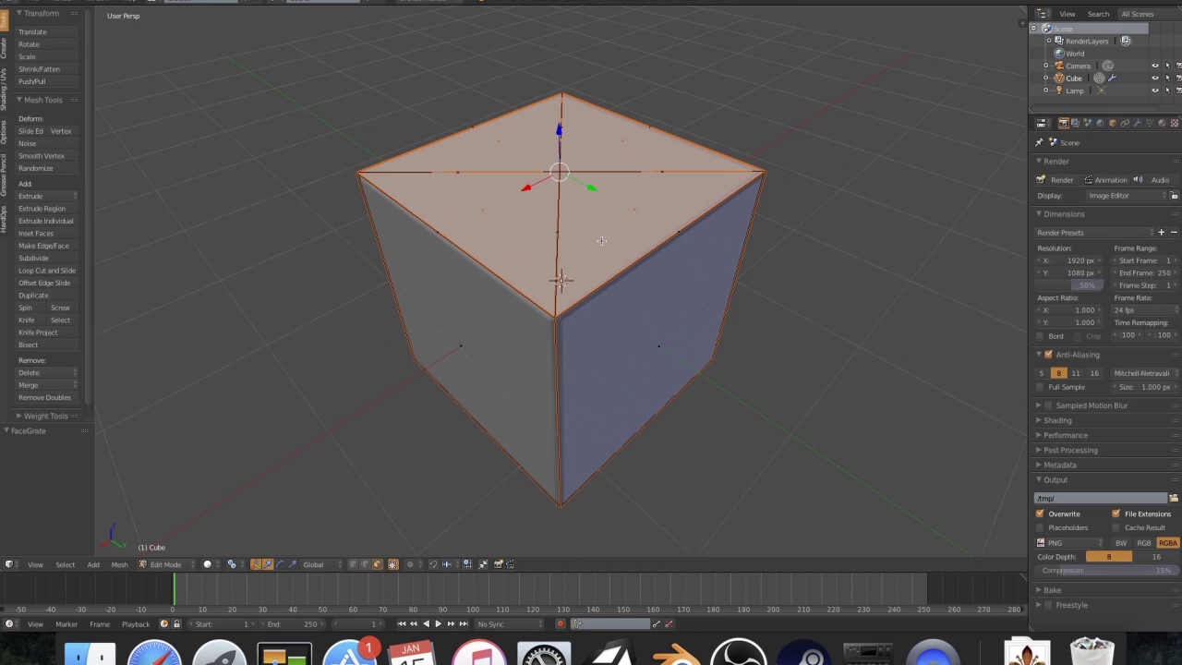
drag(558, 132, 564, 140)
key(Tab)
middle_drag(564, 140, 614, 196)
scroll(614, 196, up, 2)
key(Tab)
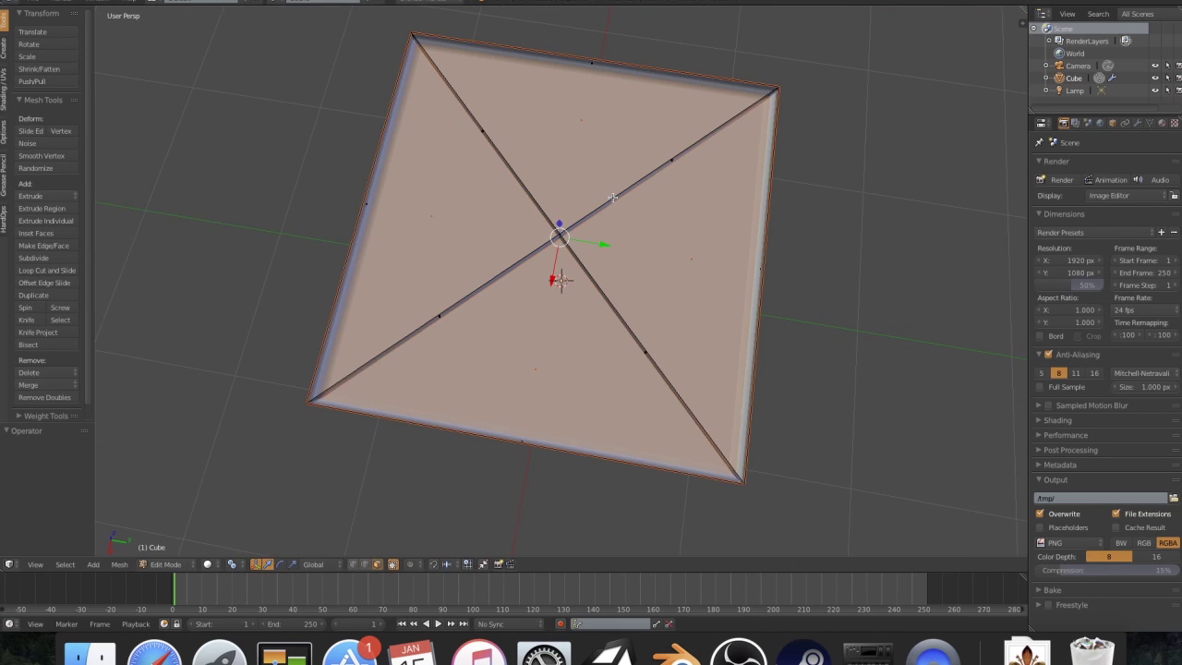
middle_drag(606, 197, 553, 172)
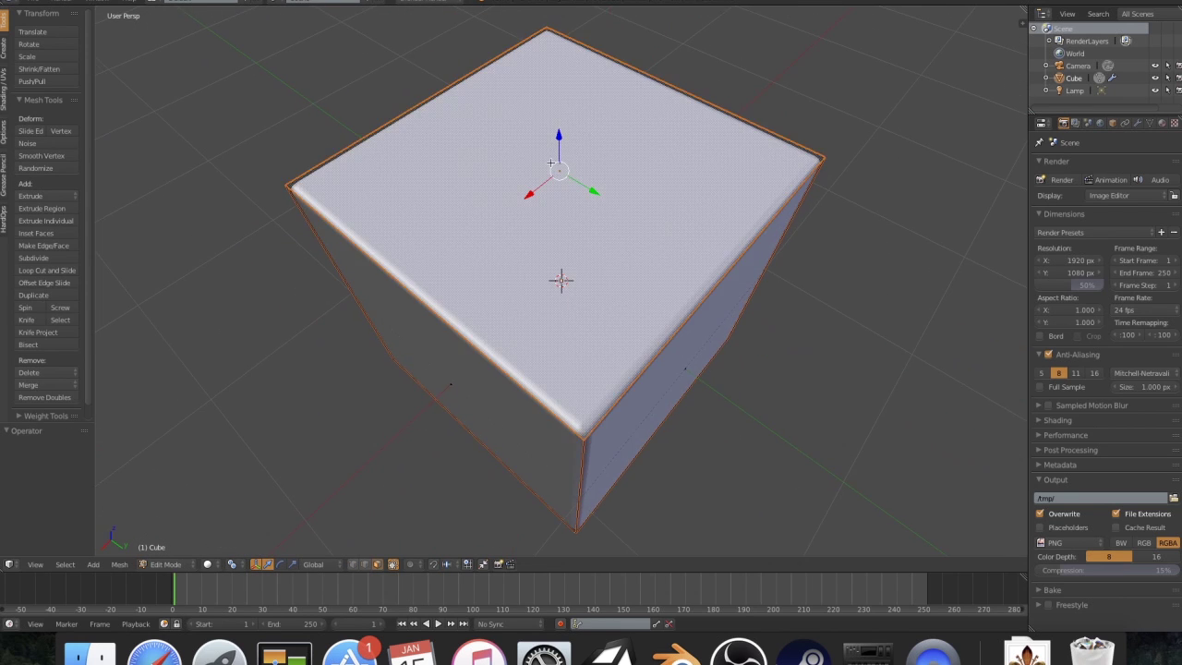
- Try HardOps Knurl (Face) on the top face and raise the resulting selection about 0.71 along Z
key(Tab)
key(Tab)
key(q)
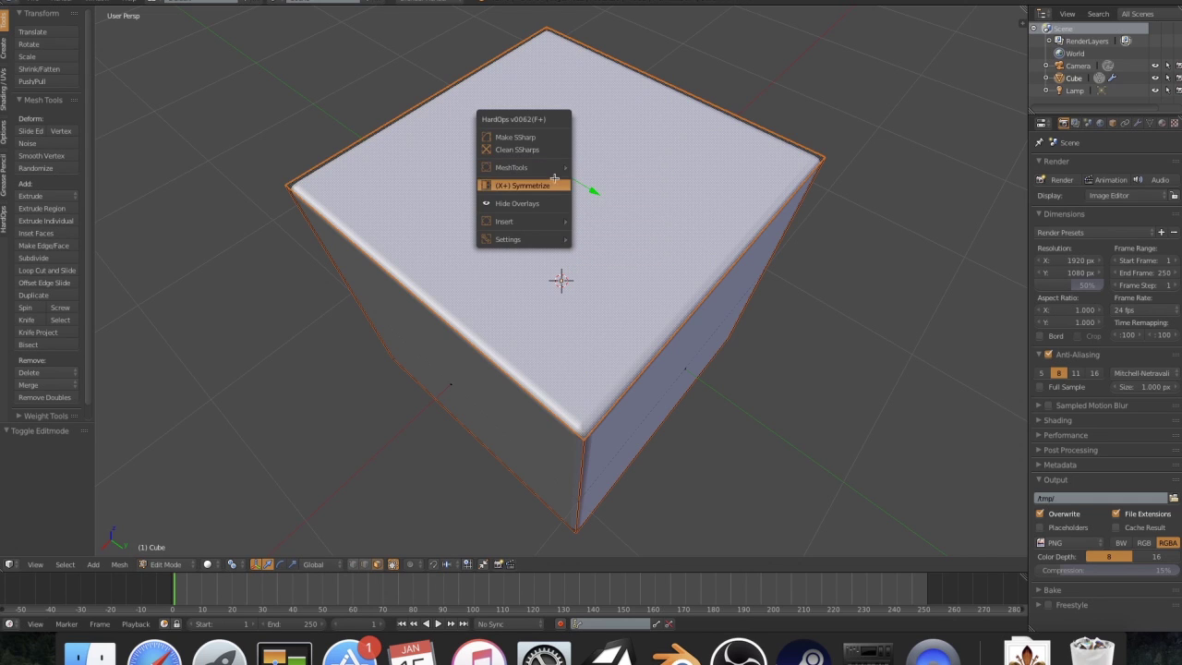
mouse_move(559, 169)
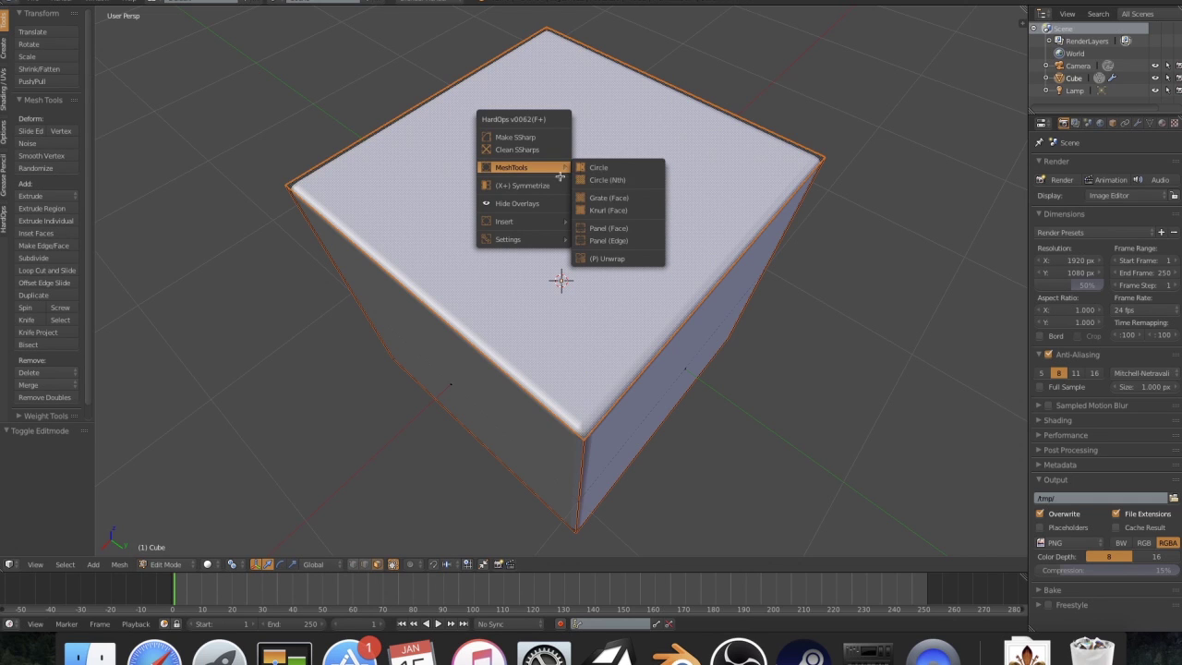
click(604, 210)
middle_drag(560, 146, 555, 92)
key(g)
key(z)
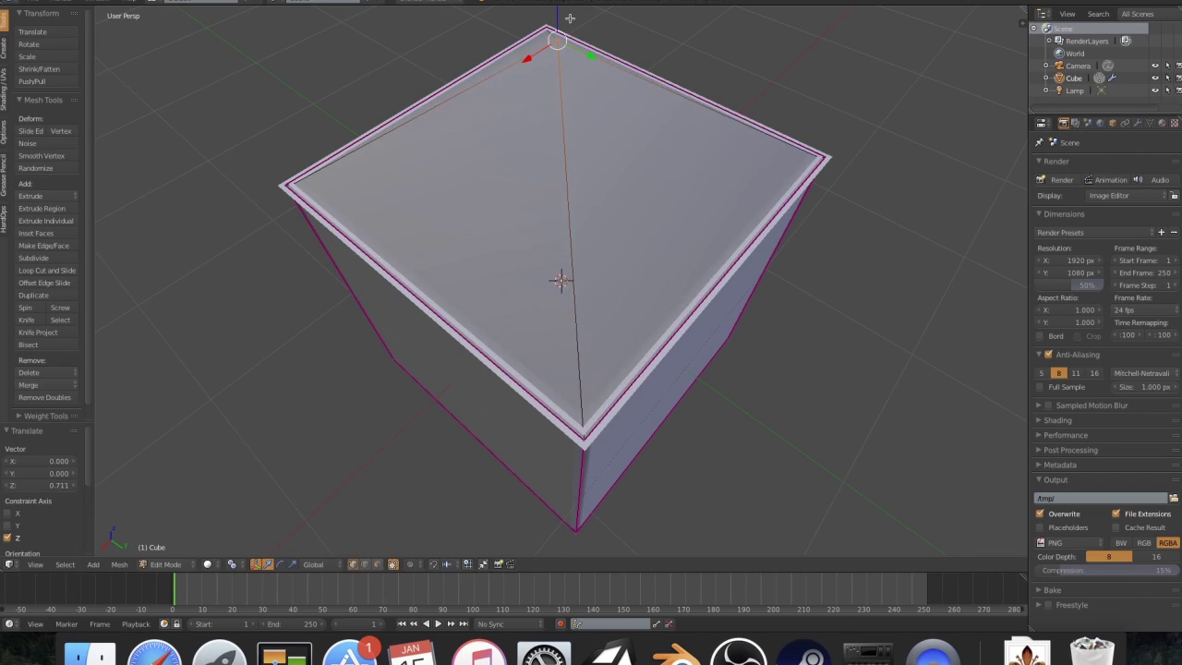
click(545, 19)
middle_drag(545, 18, 552, 57)
key(Tab)
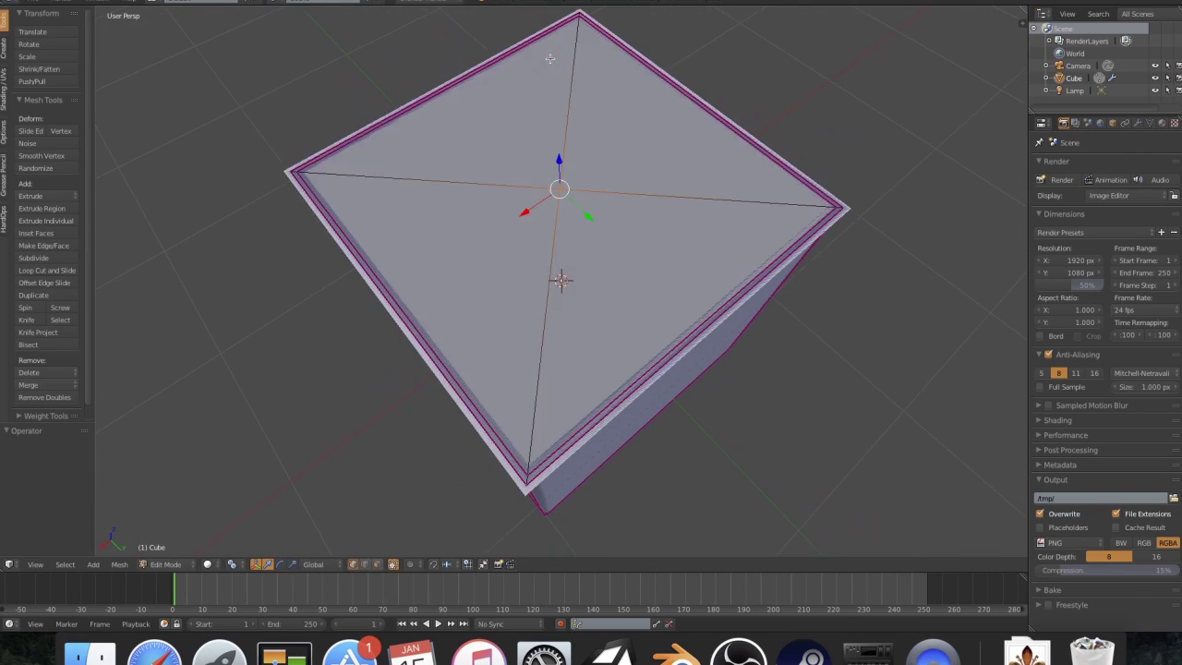
- Try HardOps Panel (Face) on the full top face and inspect the panel line around its border
key(q)
mouse_move(550, 59)
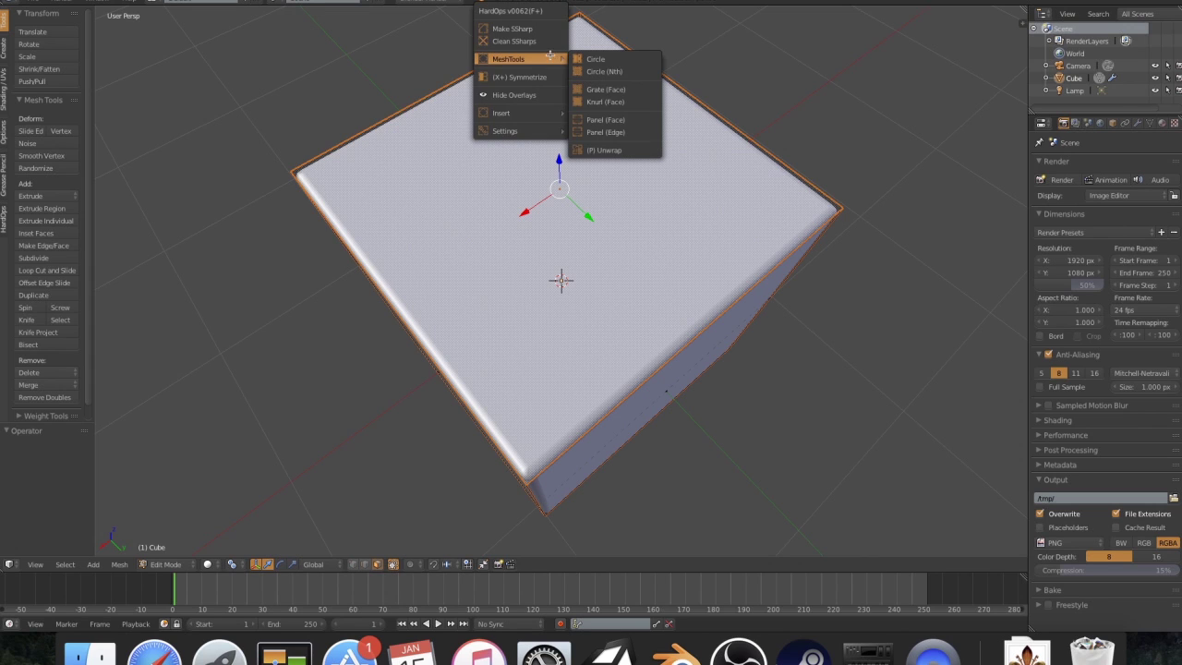
click(603, 120)
middle_drag(598, 133, 582, 67)
key(Tab)
middle_drag(443, 134, 385, 250)
key(Tab)
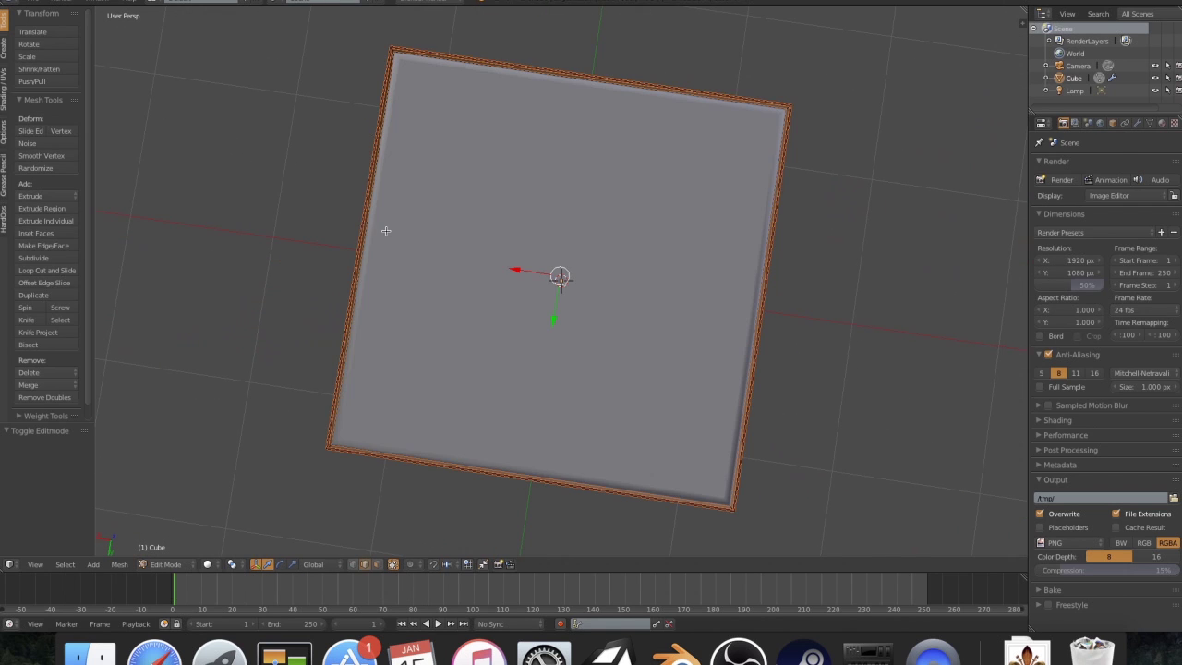
- Inset the cube's top face by about 0.15
key(ctrl+1)
key(q)
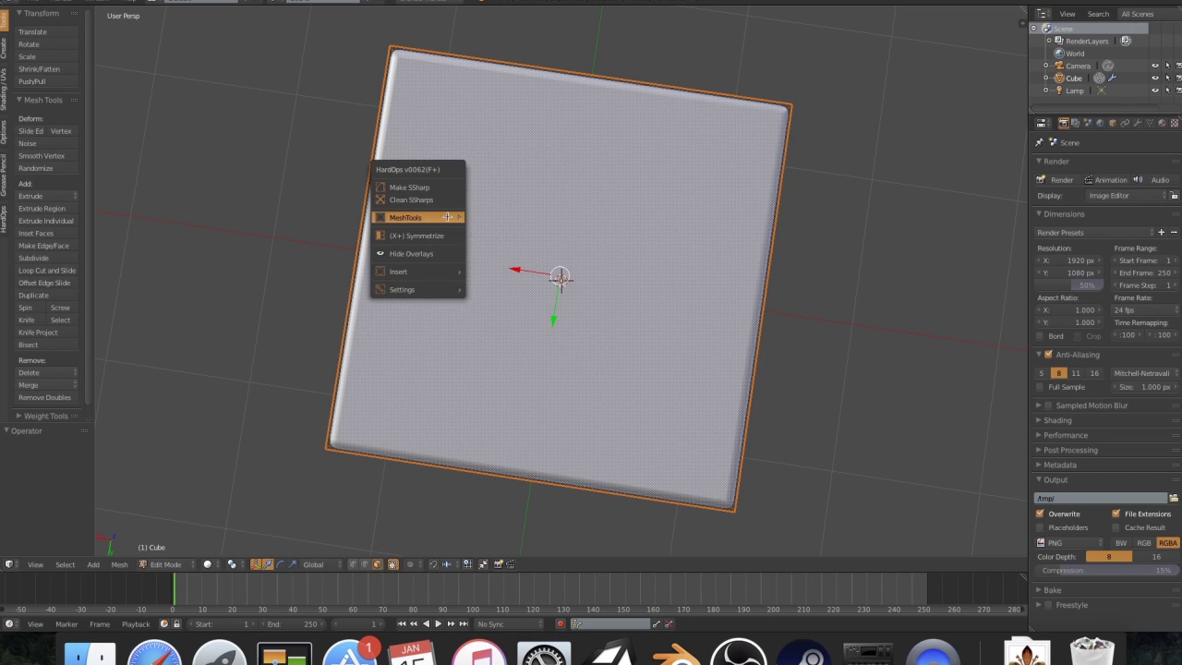
key(i)
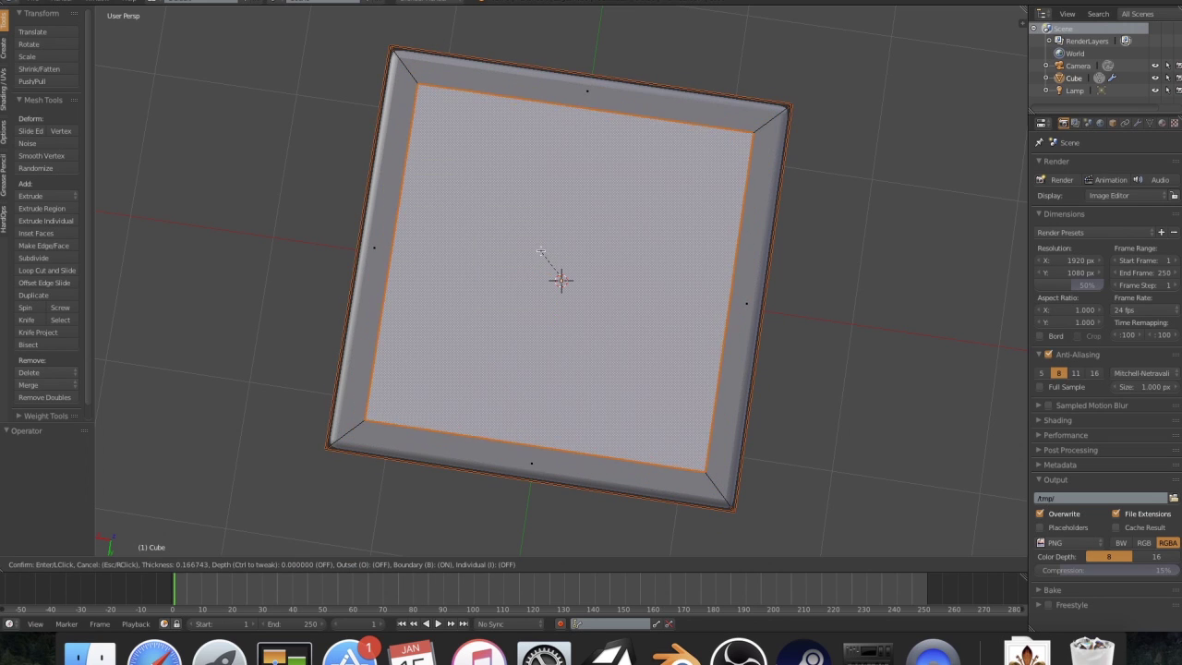
click(541, 247)
- Apply HardOps Panel (Face) to the inset top face and check the panel line in Object Mode
key(q)
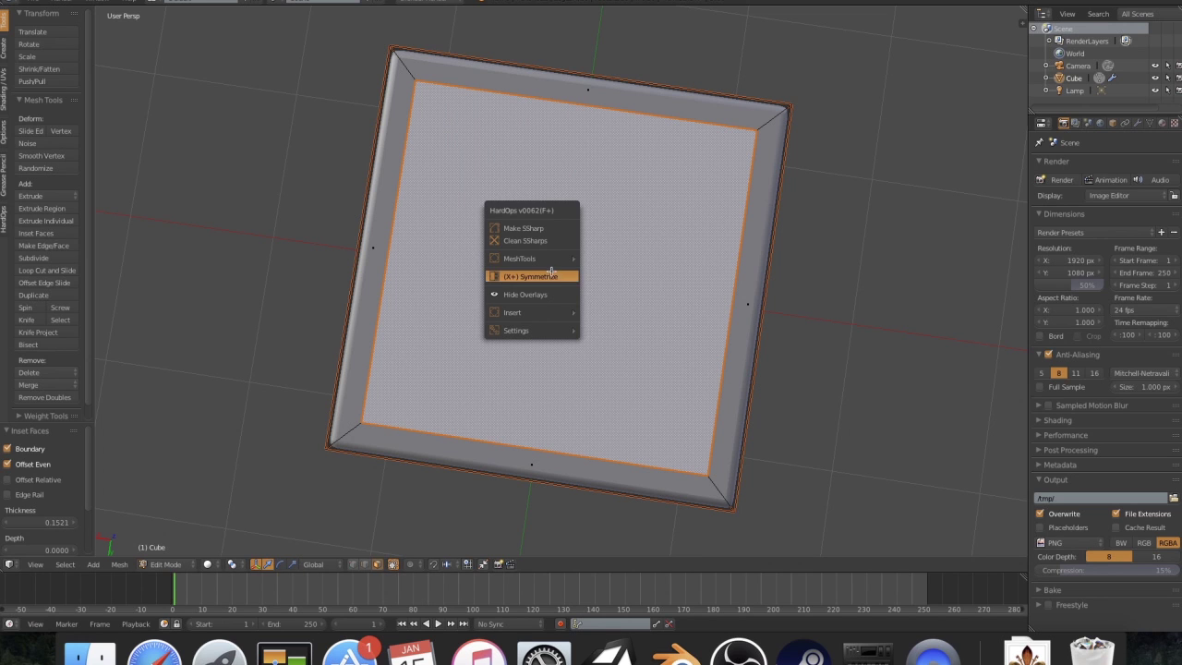
mouse_move(548, 261)
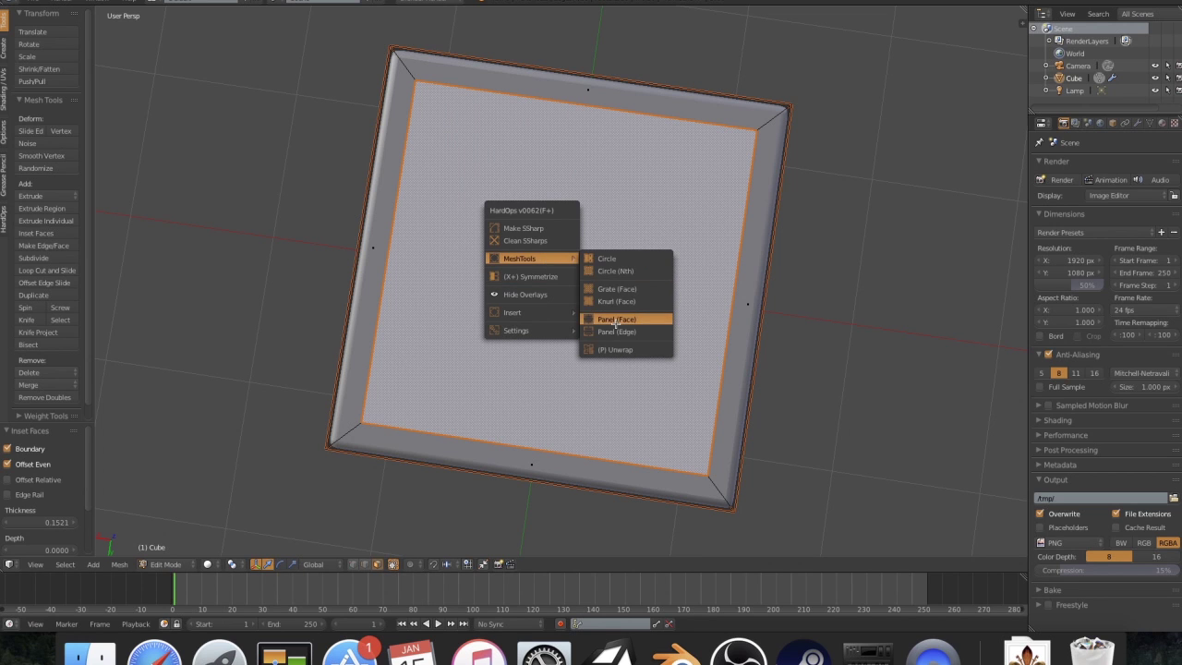
click(617, 321)
middle_drag(616, 320, 378, 323)
key(Tab)
key(Tab)
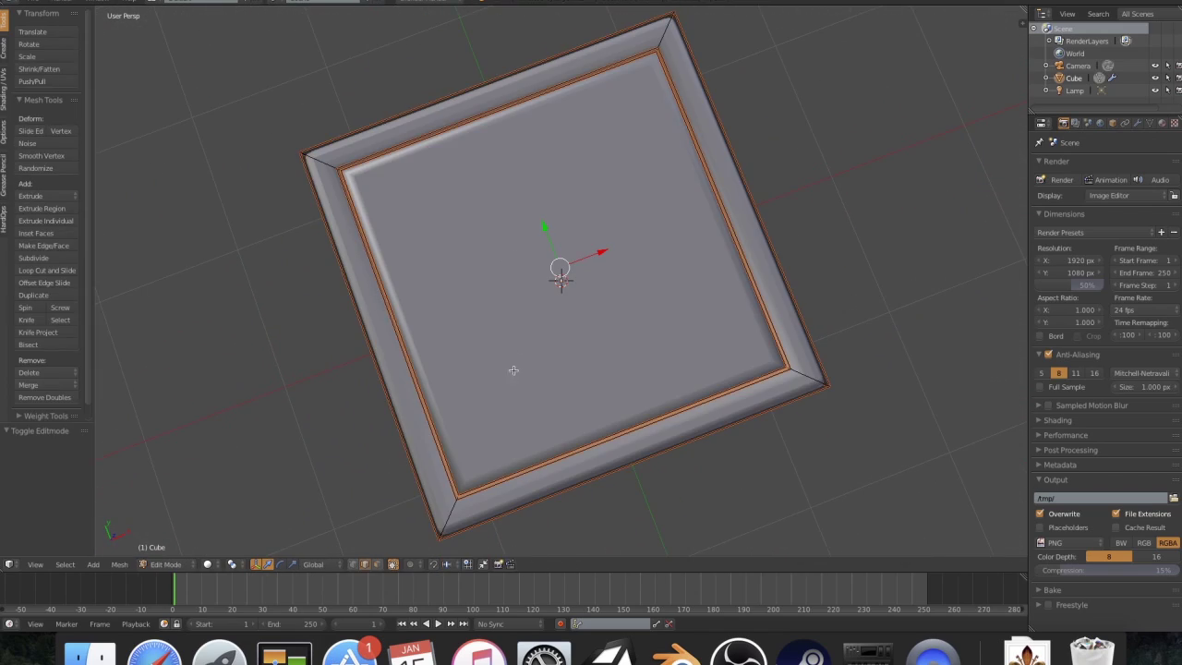
- Inset the face inside the panel line by about 0.51 in face selection mode
key(ctrl+Tab)
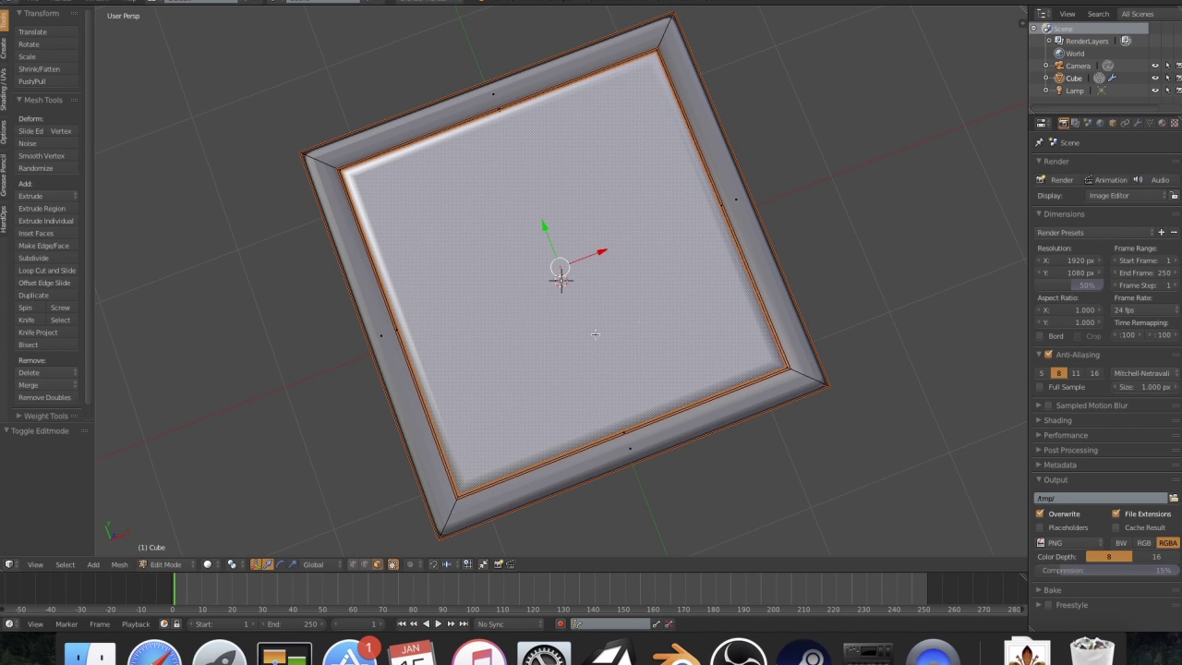
key(i)
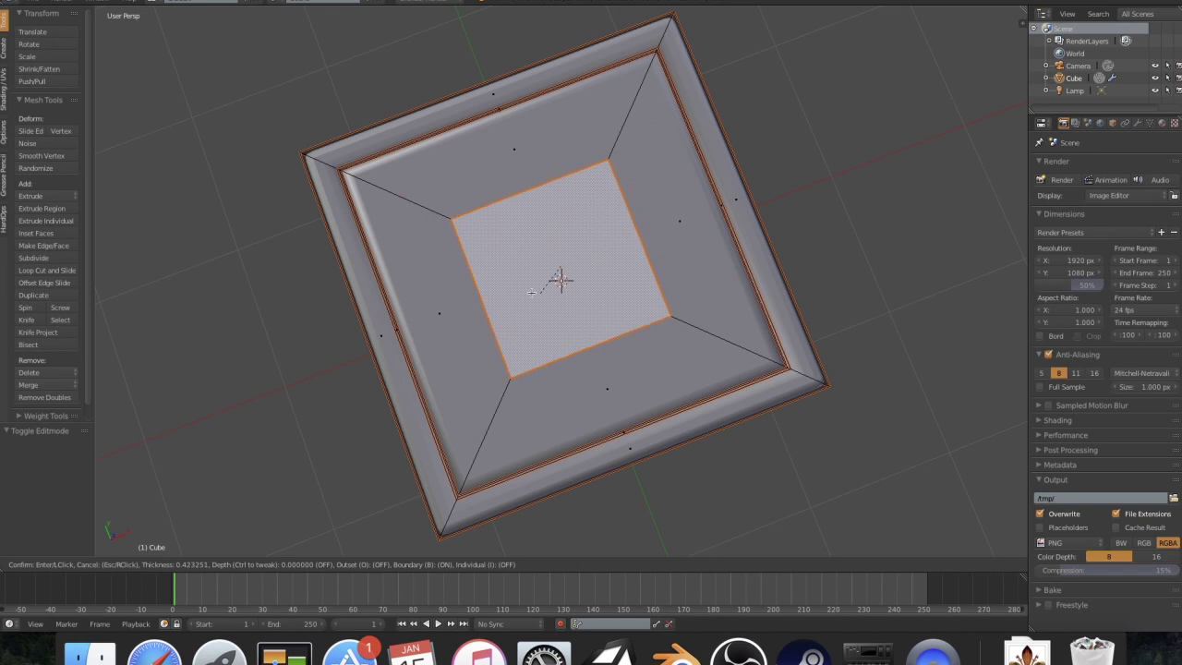
click(562, 275)
- Move the small inset face about -0.41 along X and 0.40 along Y, towards the panel's corner
key(g)
key(x)
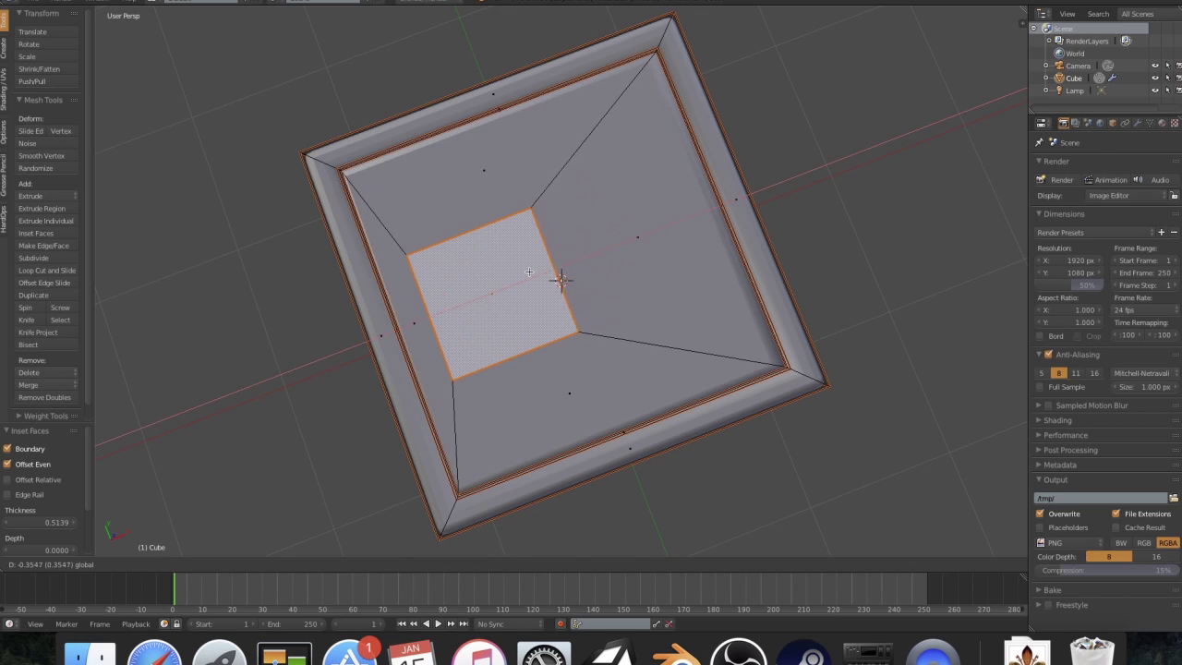
click(458, 243)
key(g)
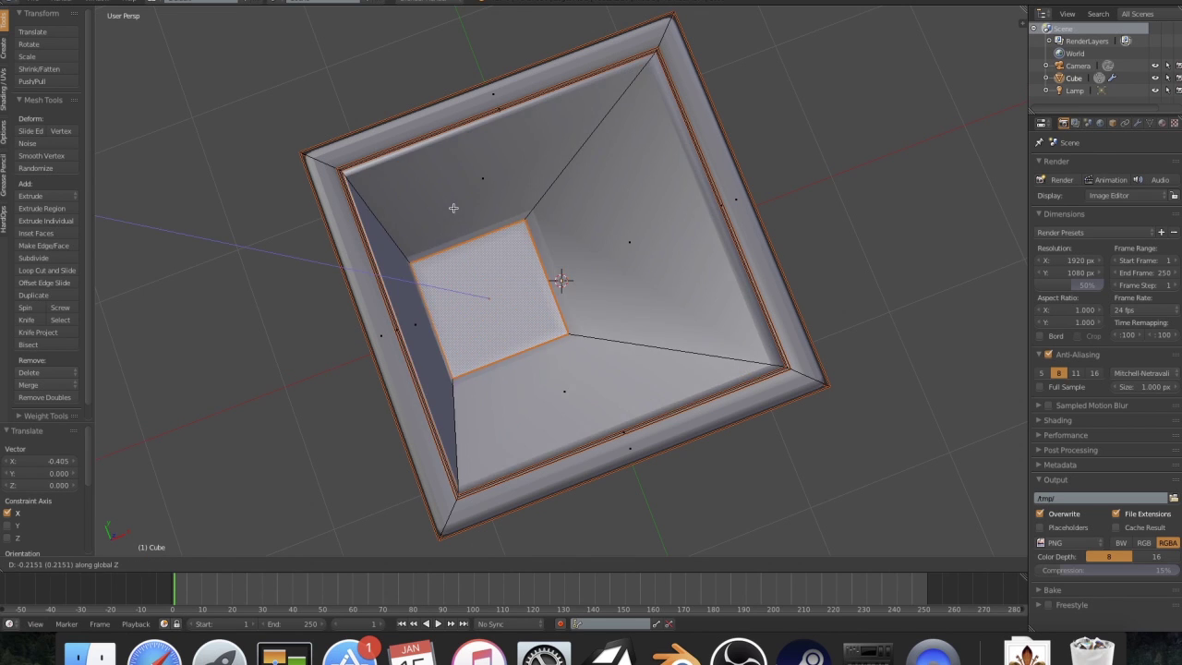
click(476, 221)
key(g)
key(y)
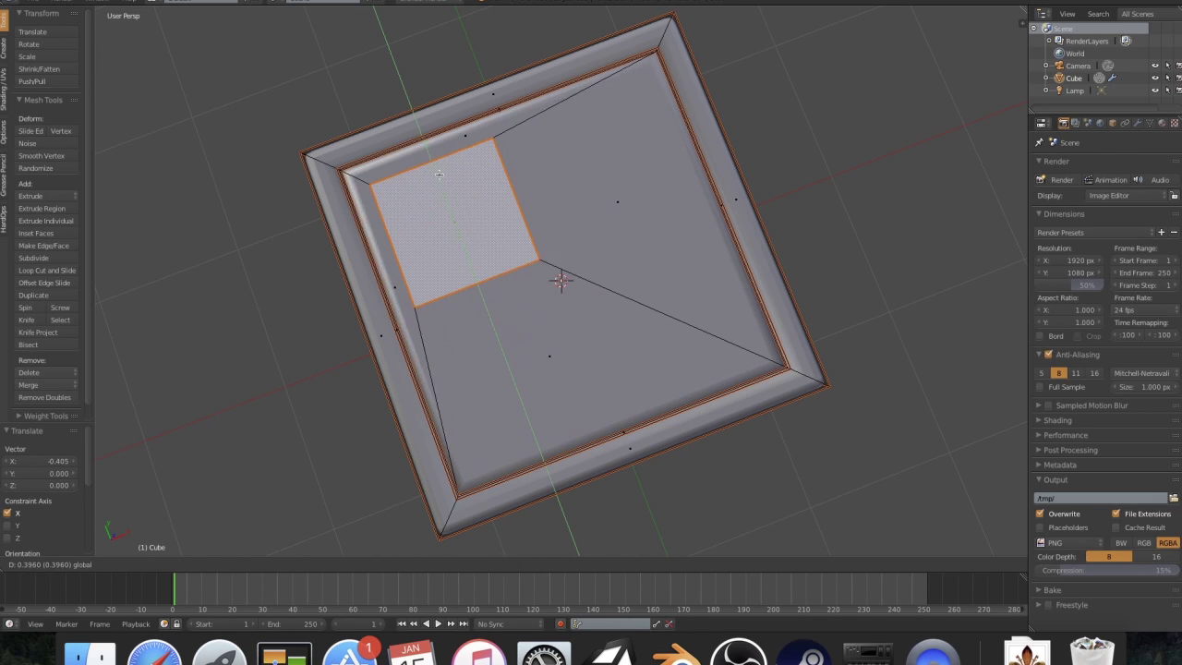
click(434, 176)
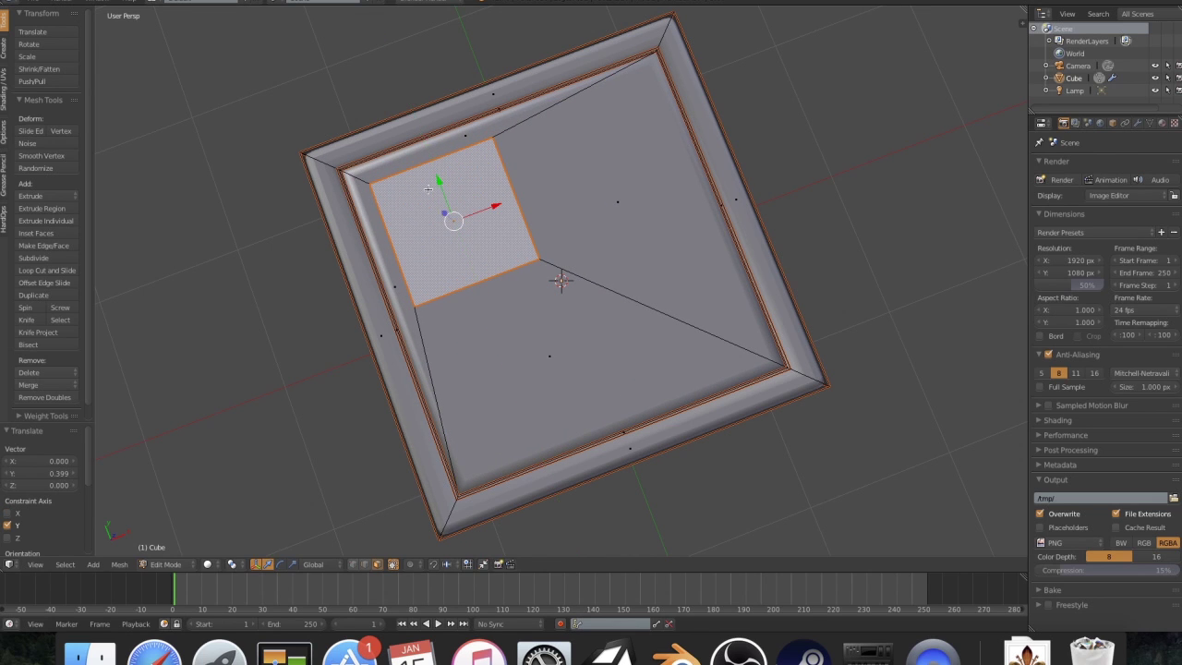
- Apply HardOps Panel (Face) to the small corner face and check the result in Object Mode
key(q)
mouse_move(432, 191)
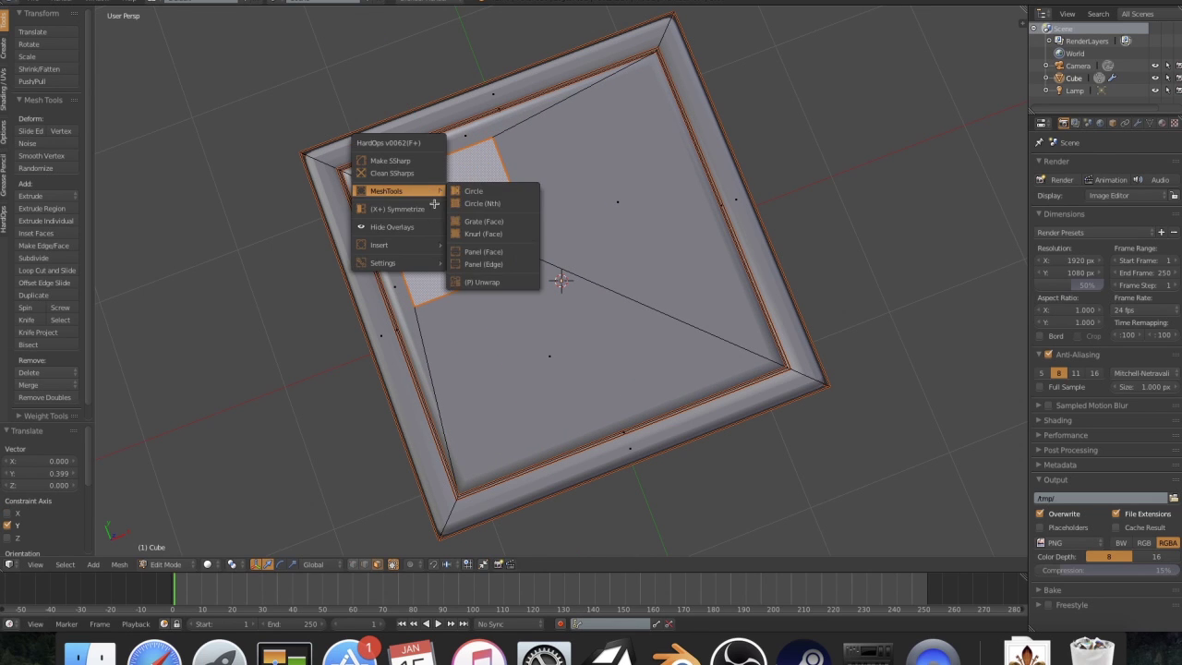
click(482, 234)
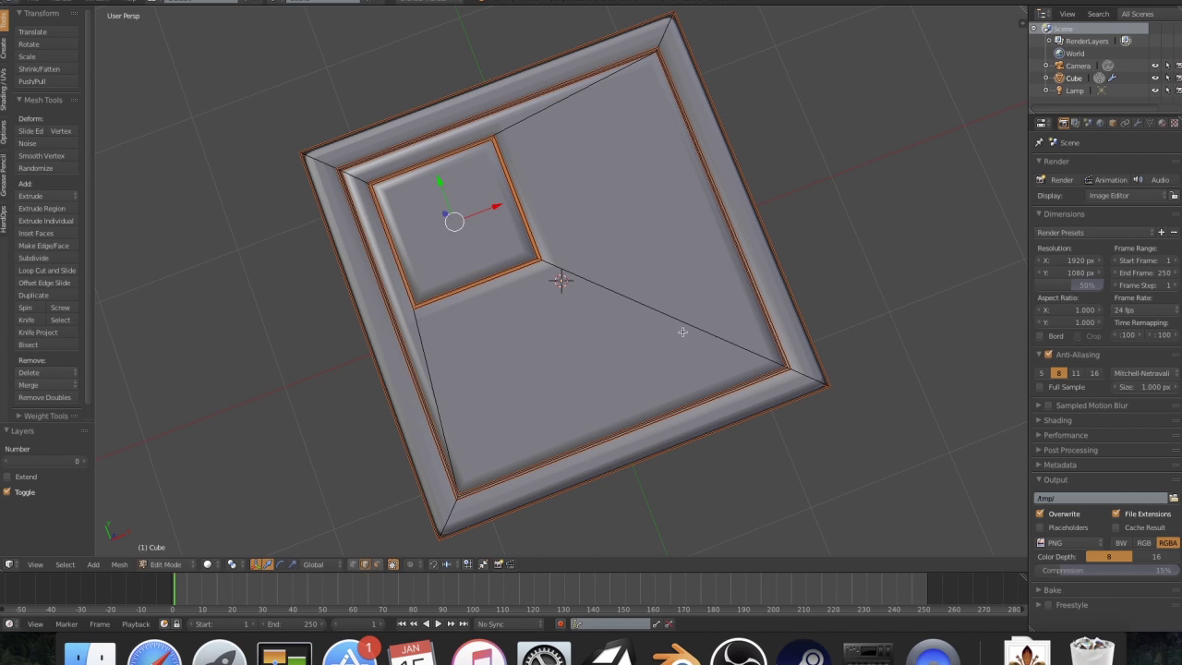
key(Tab)
middle_drag(626, 290, 617, 267)
key(Tab)
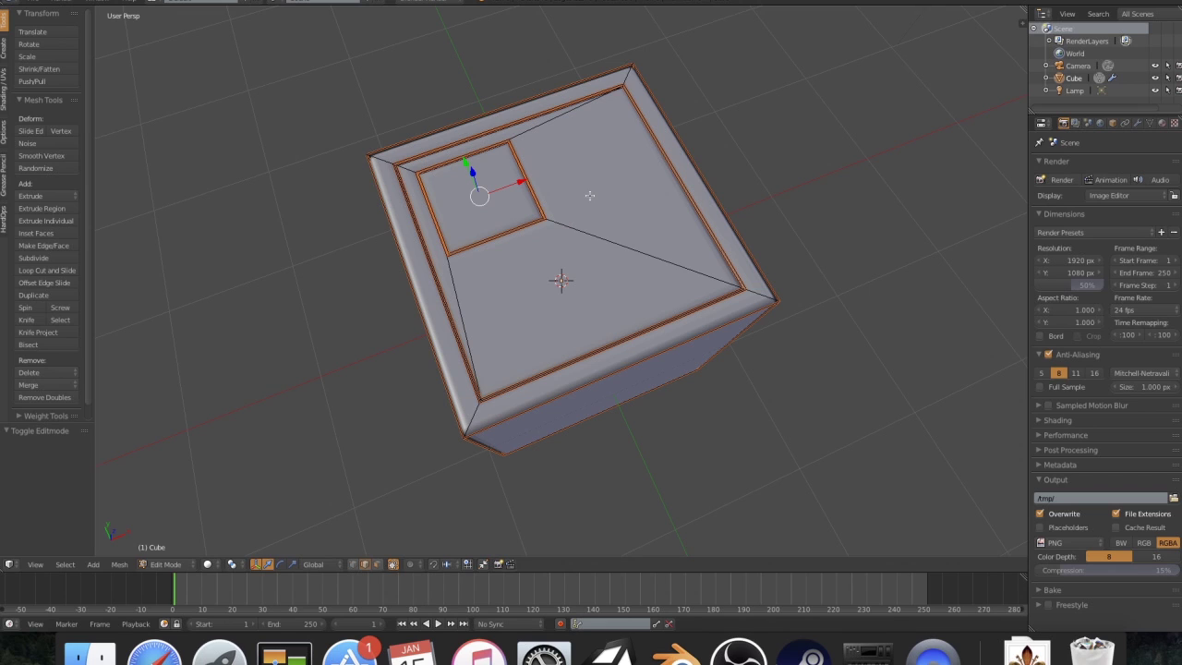
- Try a loop cut around the small corner panel, placed partway across the larger top faces
key(ctrl+r)
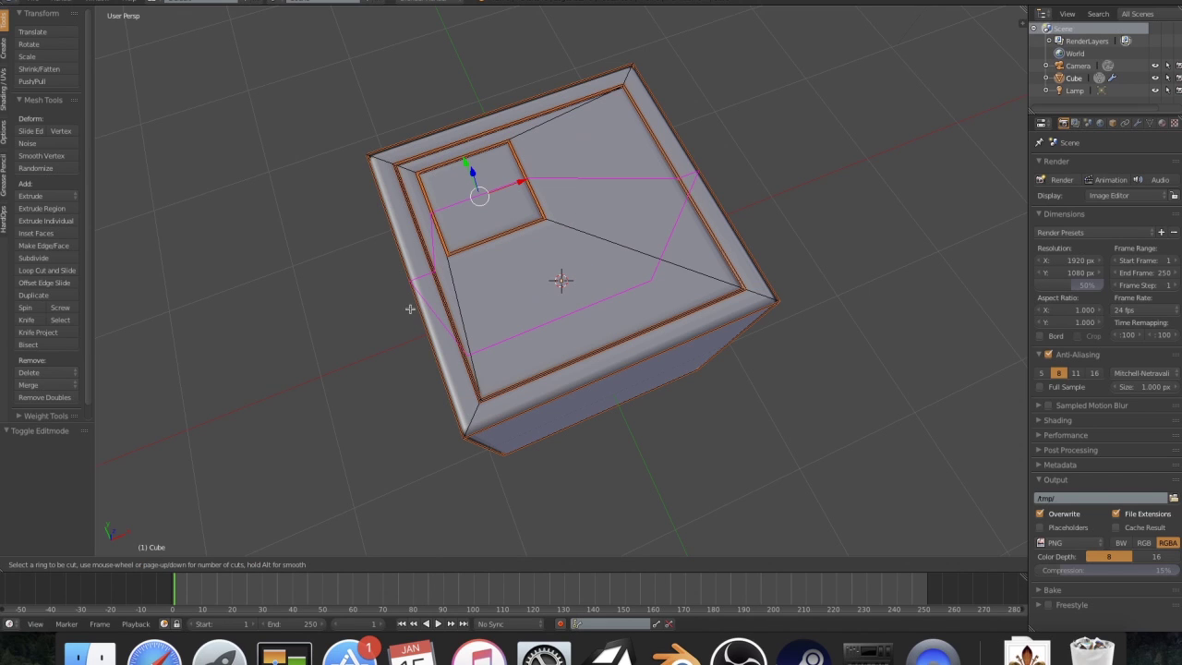
click(629, 243)
click(629, 243)
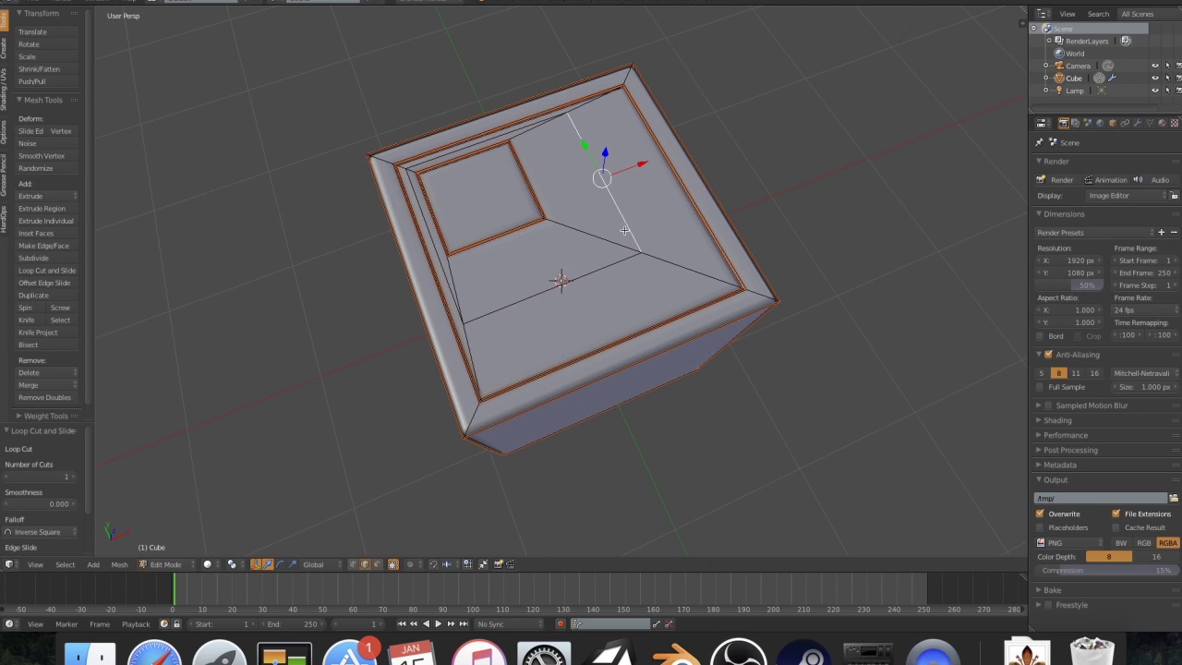
- Try HardOps Panel (Edge) on the new edge loop of the top face
middle_drag(624, 231, 598, 266)
key(q)
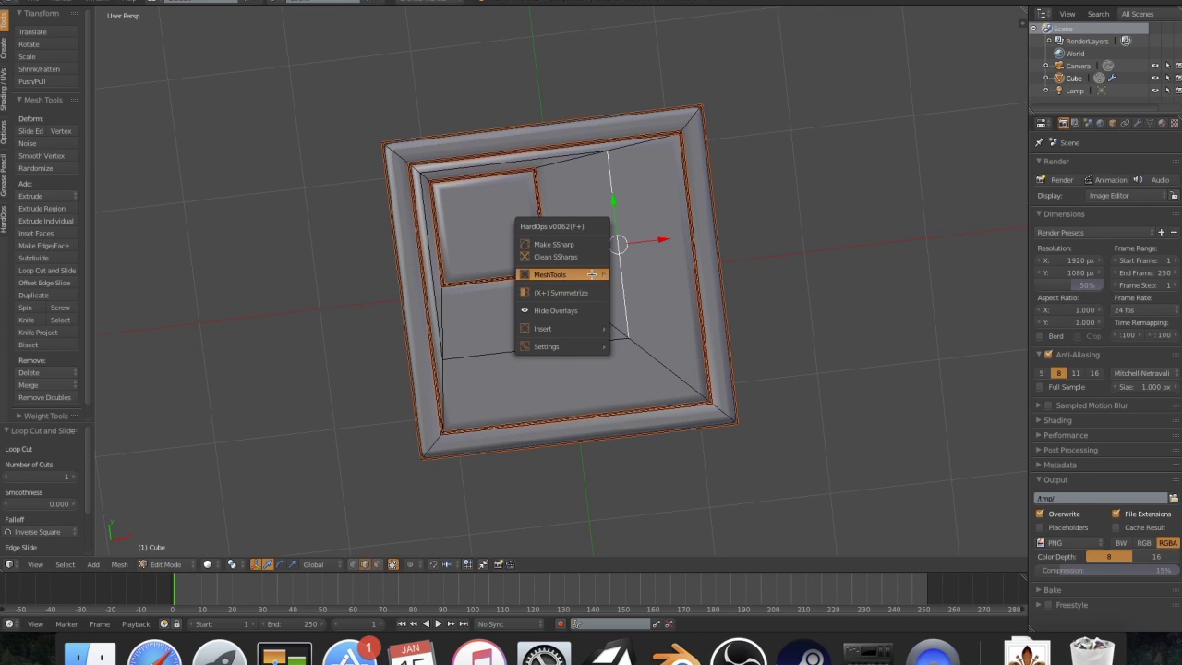
mouse_move(585, 275)
click(641, 345)
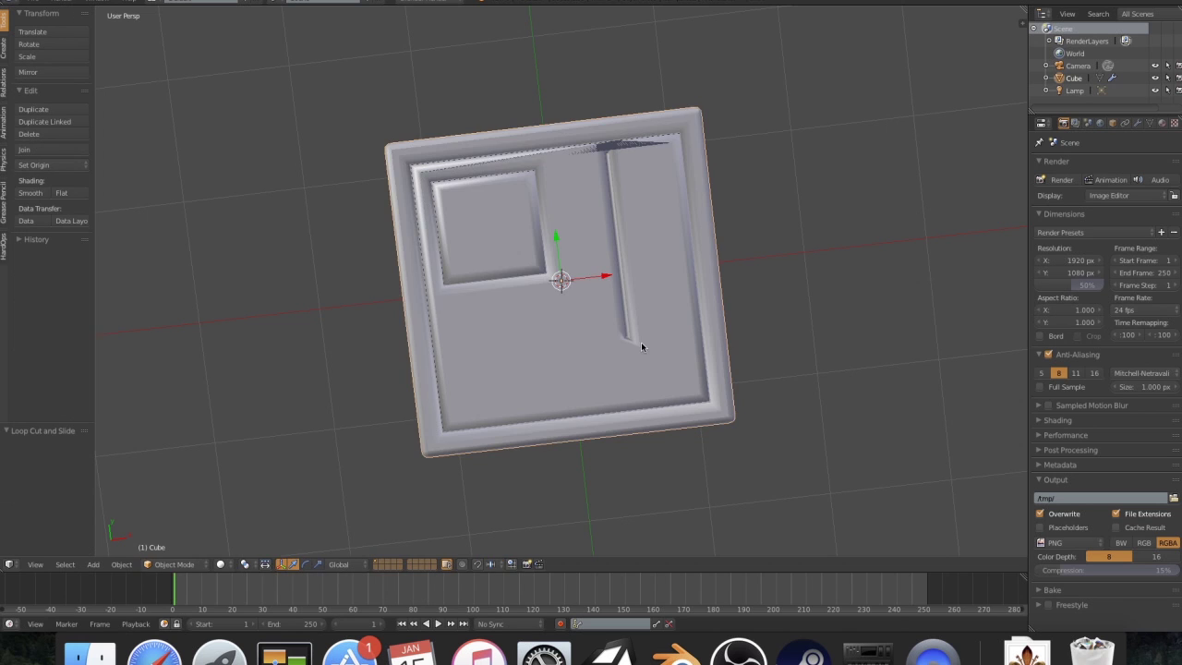
- Undo the edge panel and the loop cut, and return to Edit Mode
middle_drag(628, 288, 590, 247)
key(ctrl+z)
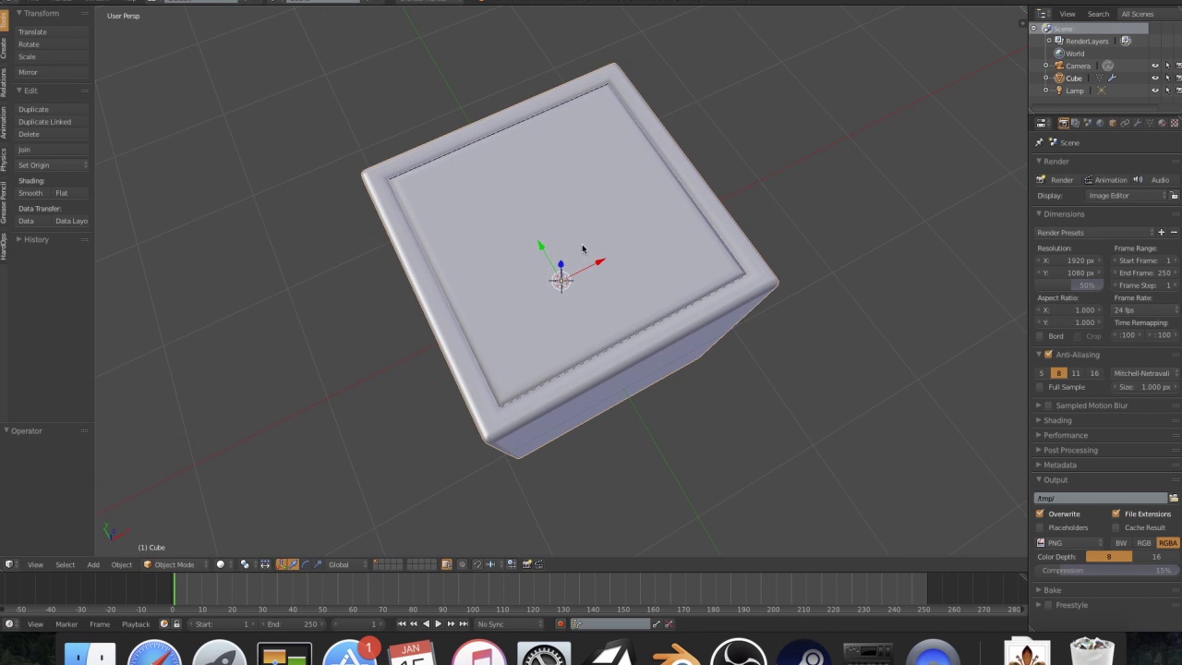
key(ctrl+shift+z)
key(Tab)
mouse_move(579, 252)
middle_down()
mouse_move(546, 273)
mouse_move(578, 264)
mouse_move(567, 263)
mouse_move(573, 273)
middle_up()
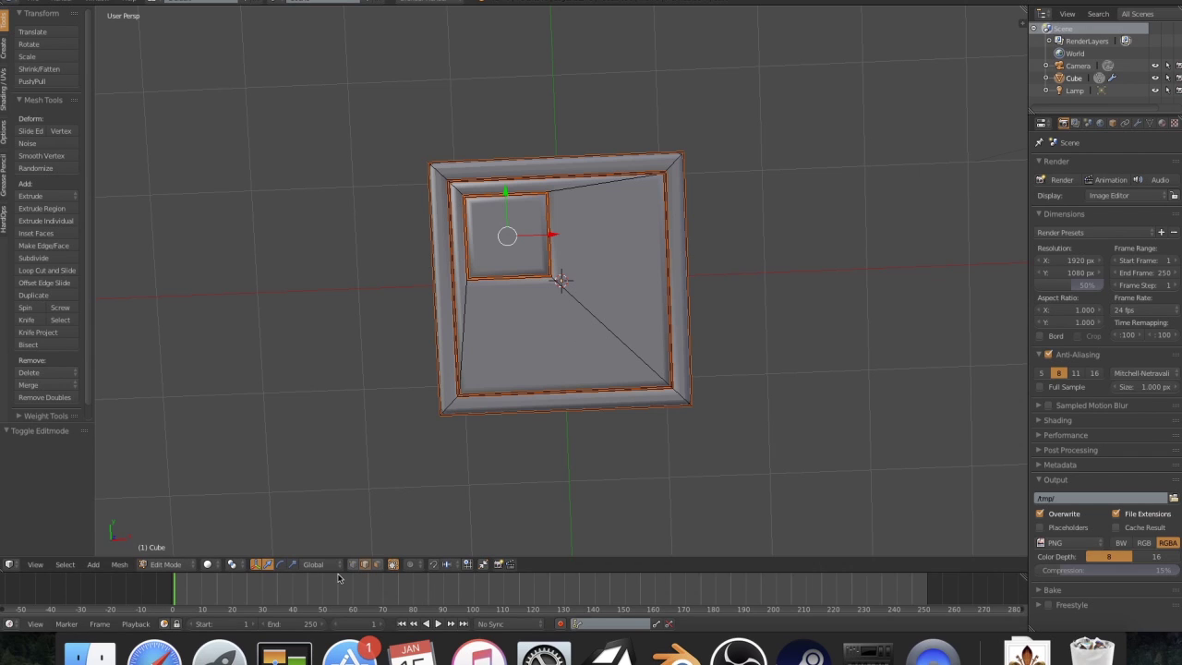
- Try HardOps Knurl (Face) on the small corner face in face selection mode
click(376, 564)
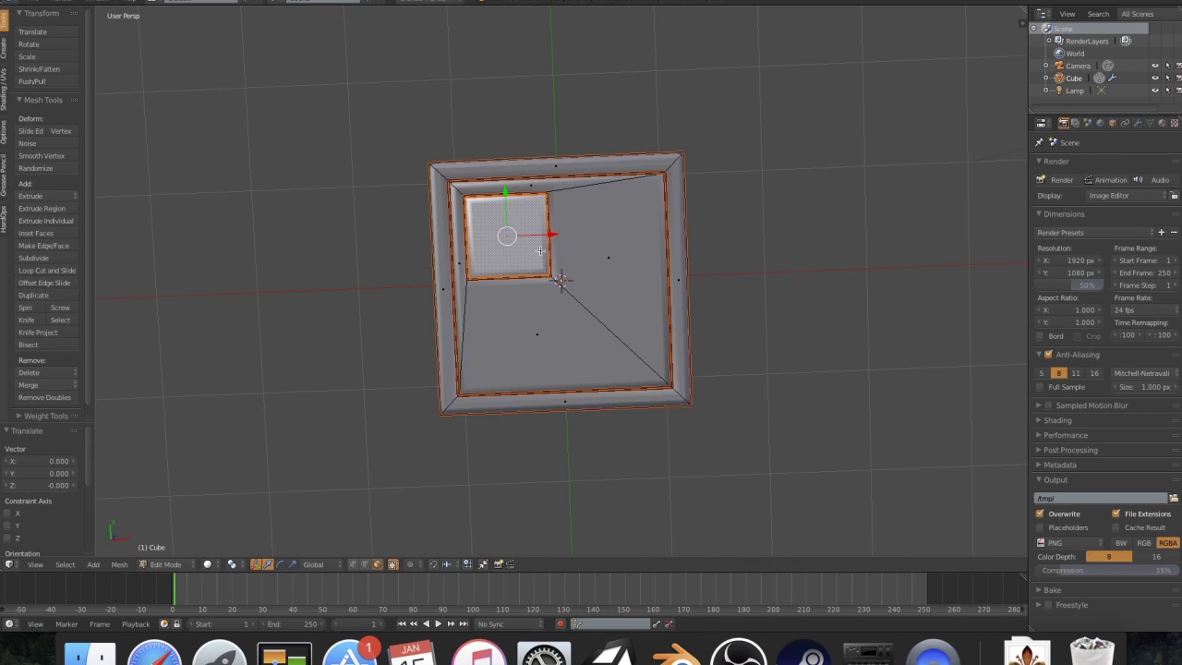
key(q)
mouse_move(497, 225)
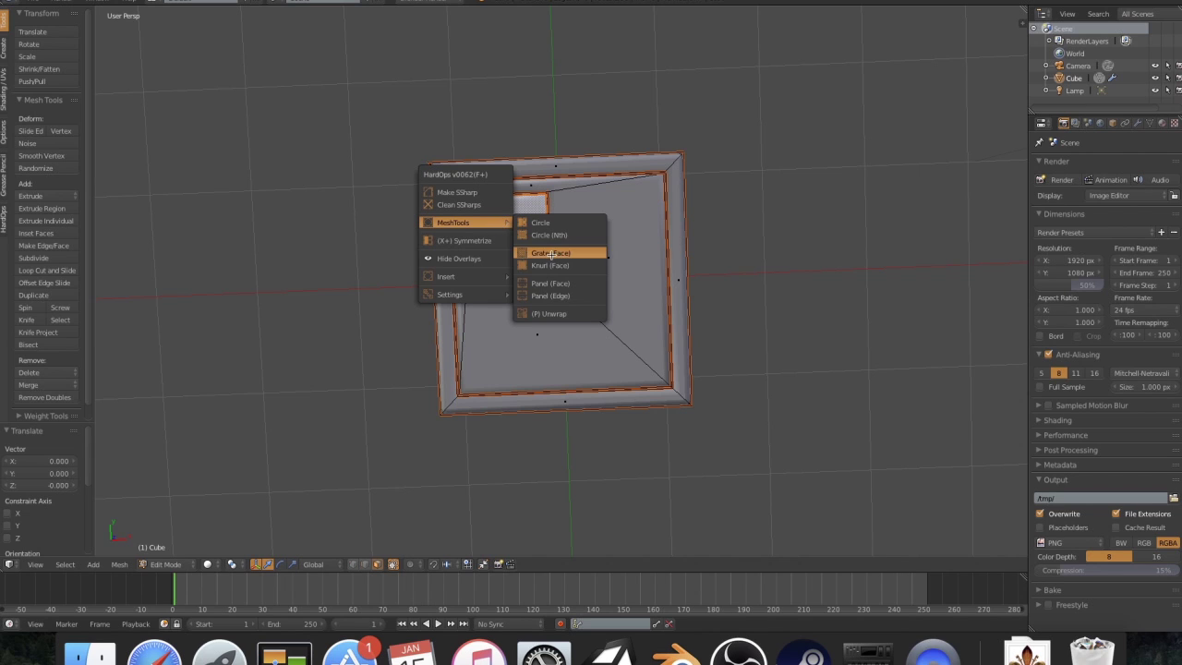
click(551, 266)
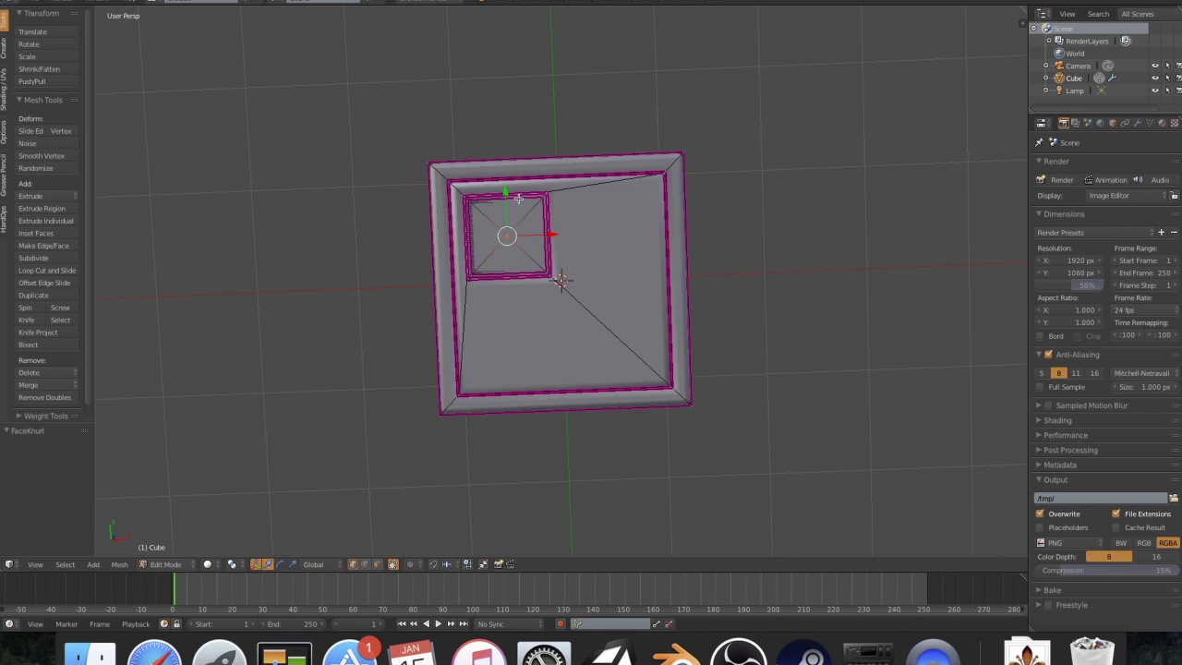
- Look through the HardOps insert primitives and try choosing Cube
key(q)
mouse_move(509, 226)
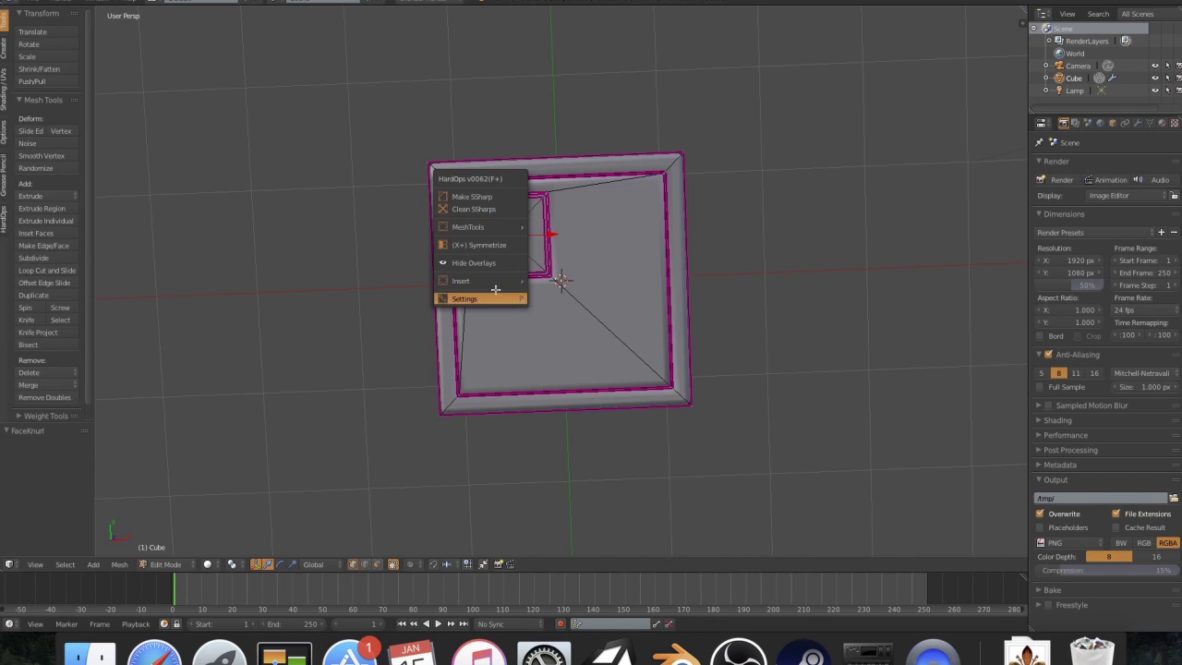
mouse_move(498, 280)
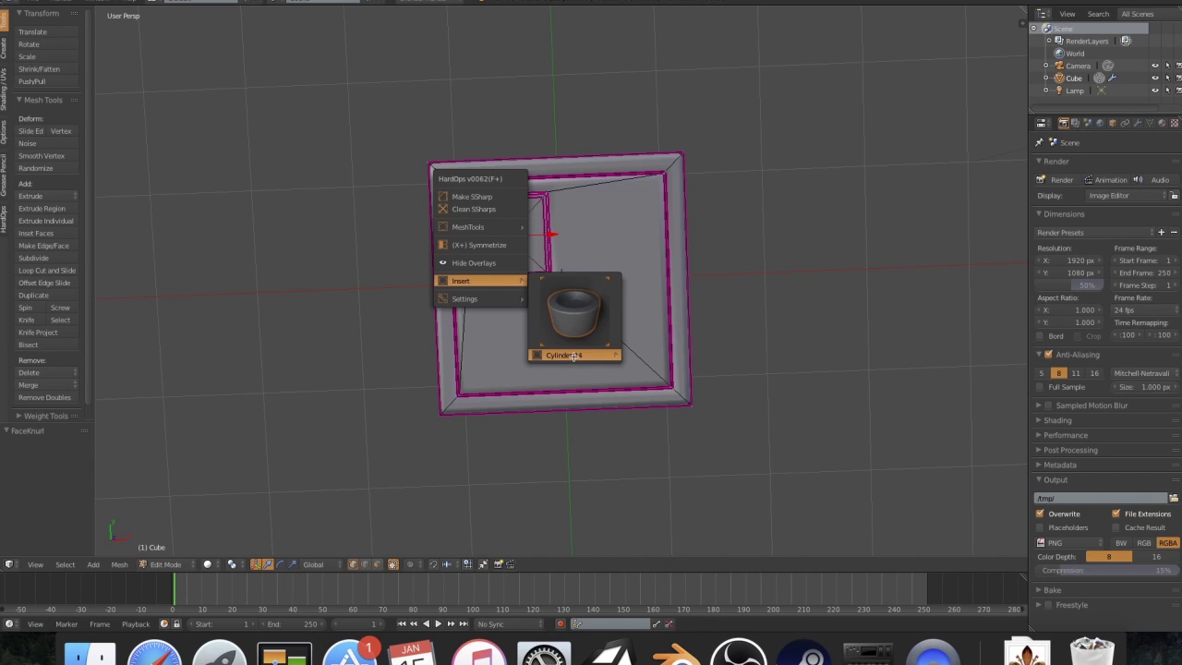
mouse_move(573, 356)
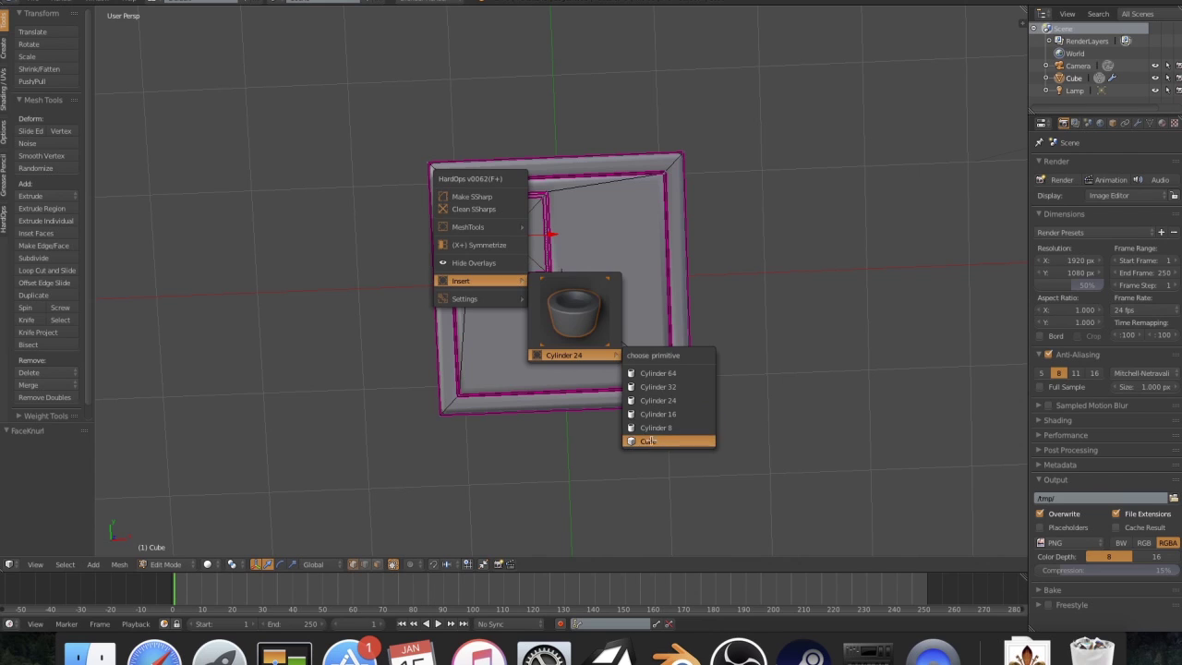
click(649, 443)
- Browse the HardOps insert library and try the ring-shaped insert with a hexagonal base
key(q)
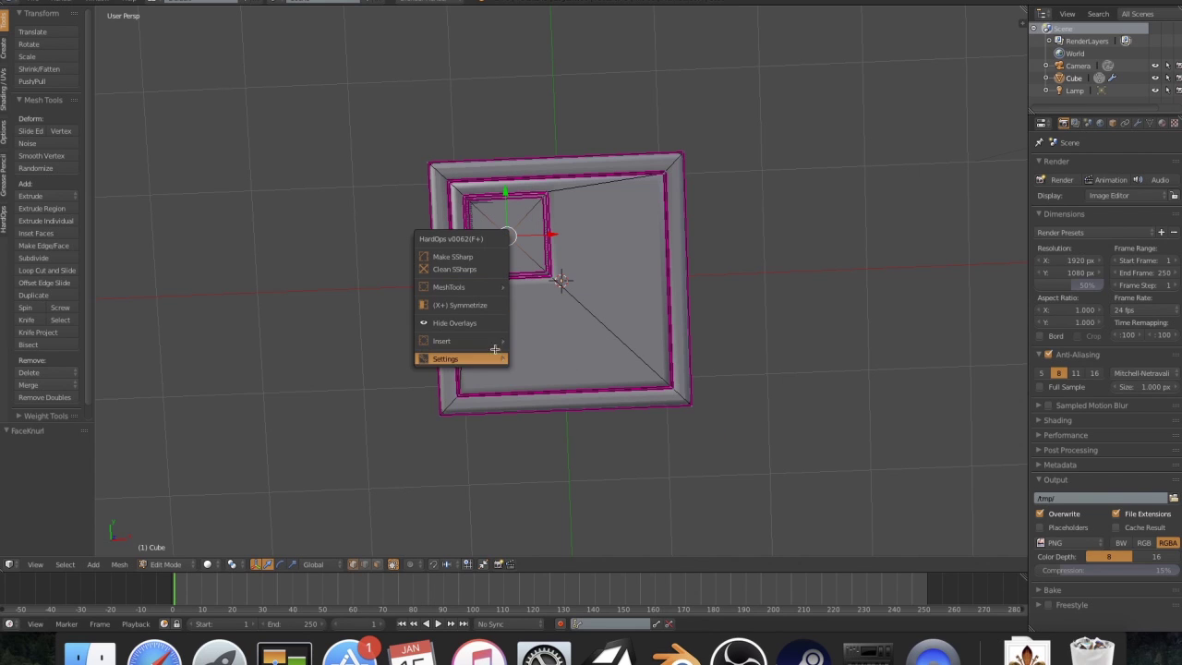
mouse_move(462, 341)
mouse_move(547, 364)
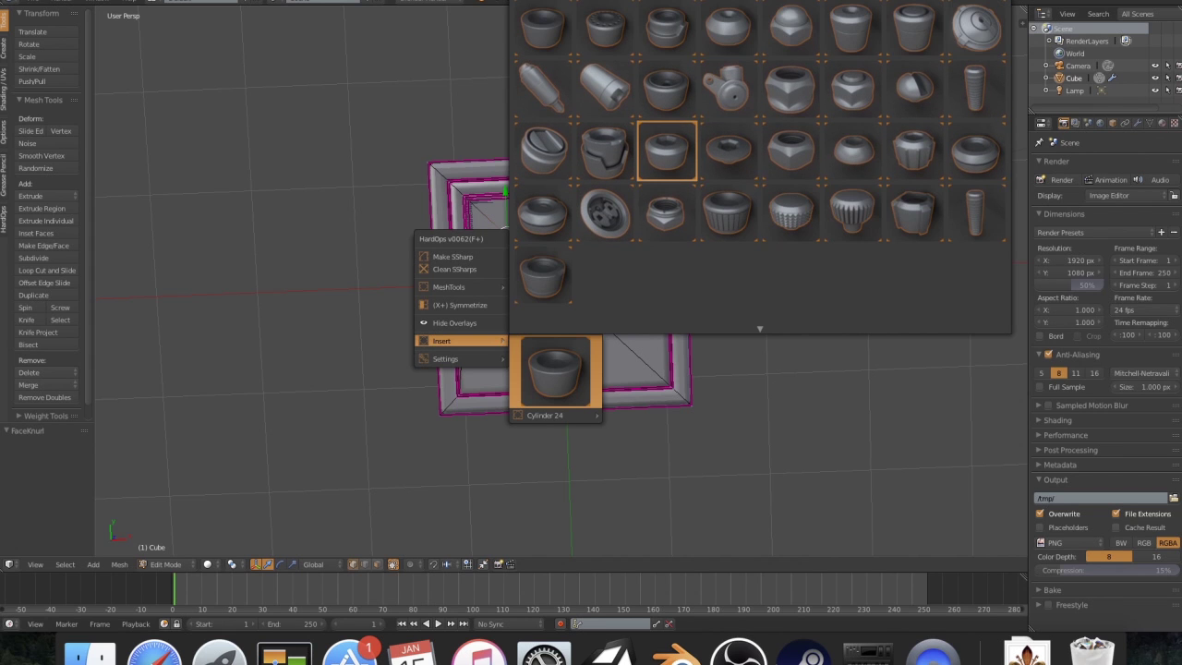
scroll(738, 358, down, 10)
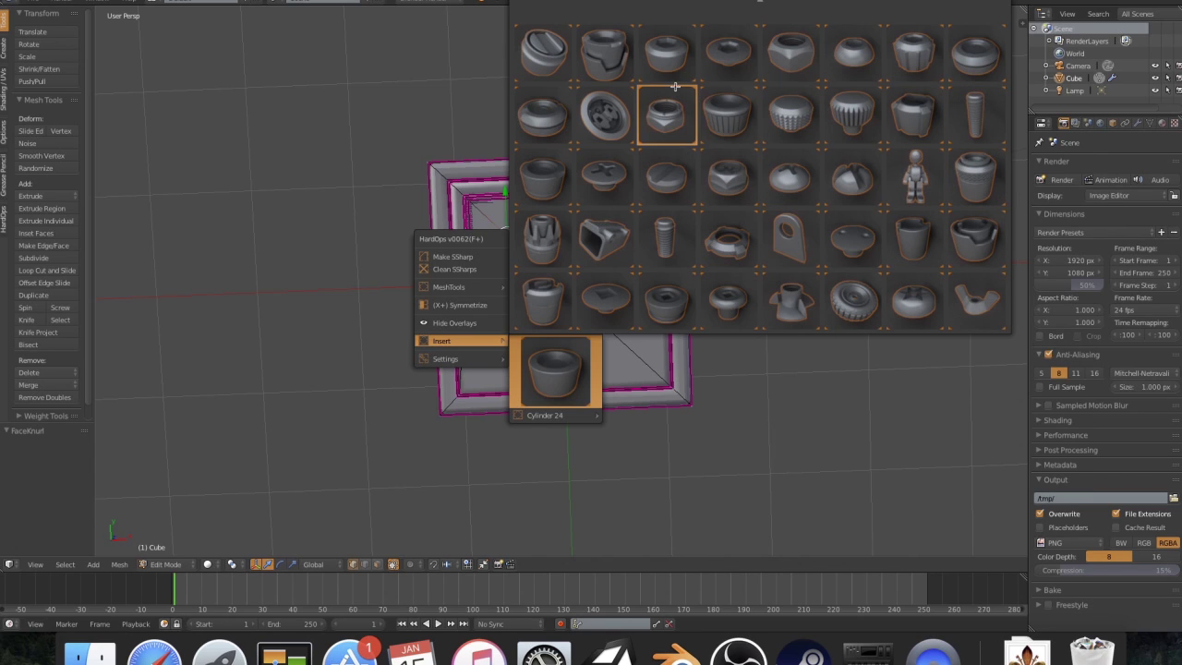
click(677, 120)
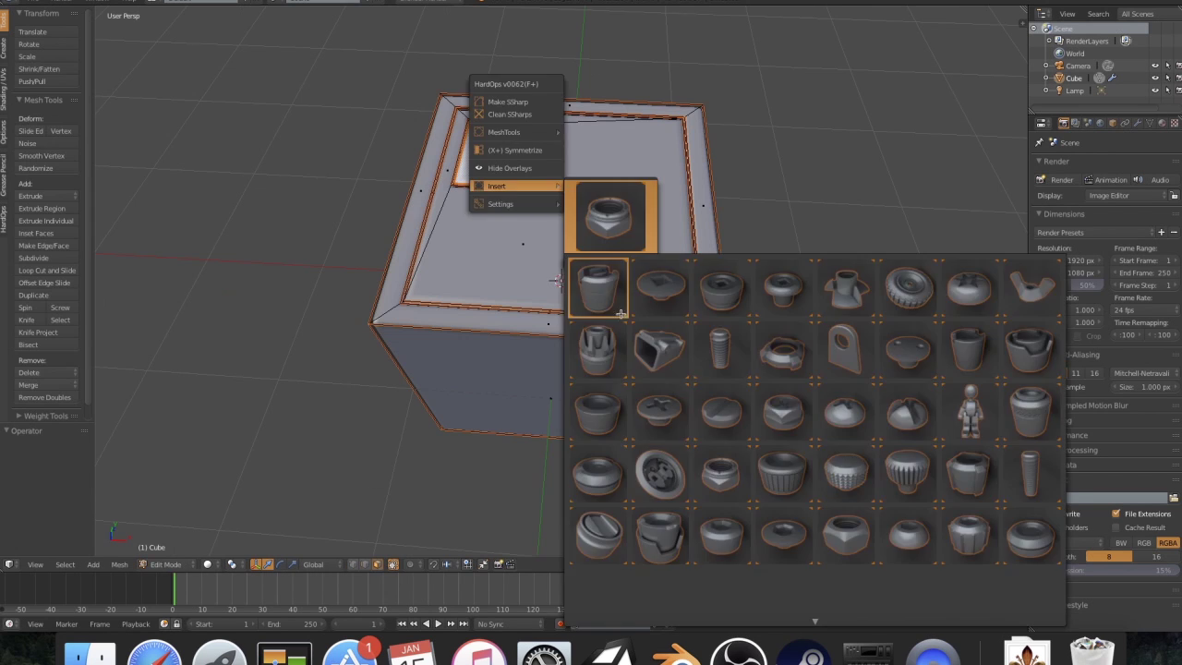
- Insert the split cylindrical HardOps part on the small corner face and raise that face about 0.168 along Z
click(596, 286)
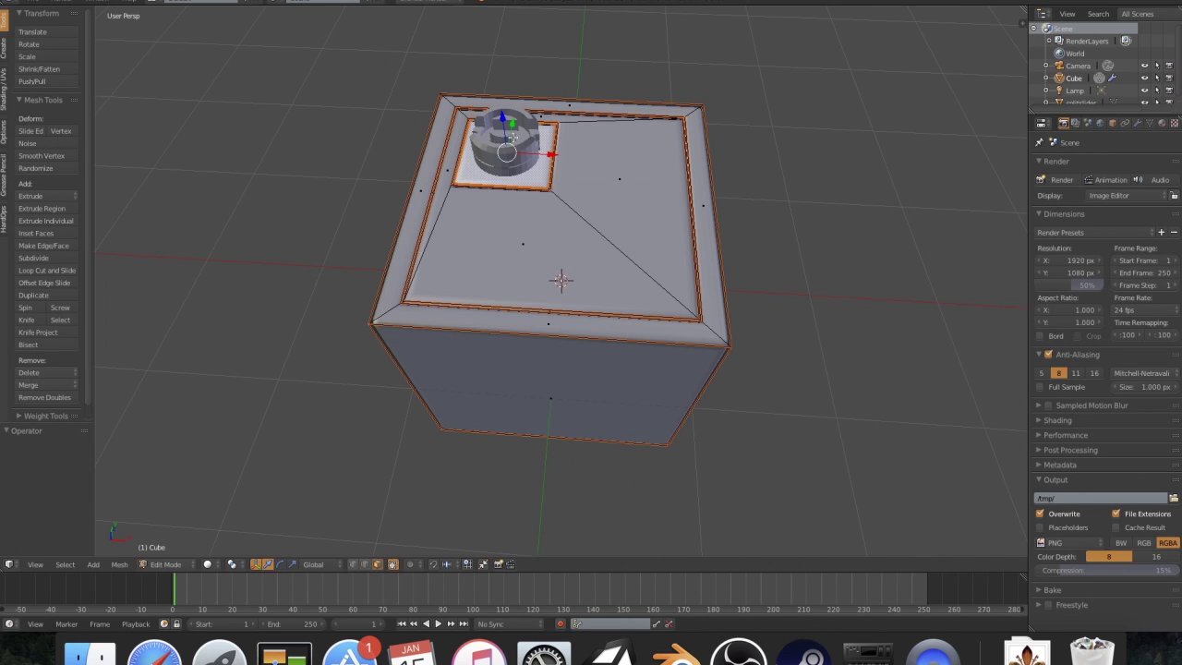
key(g)
key(z)
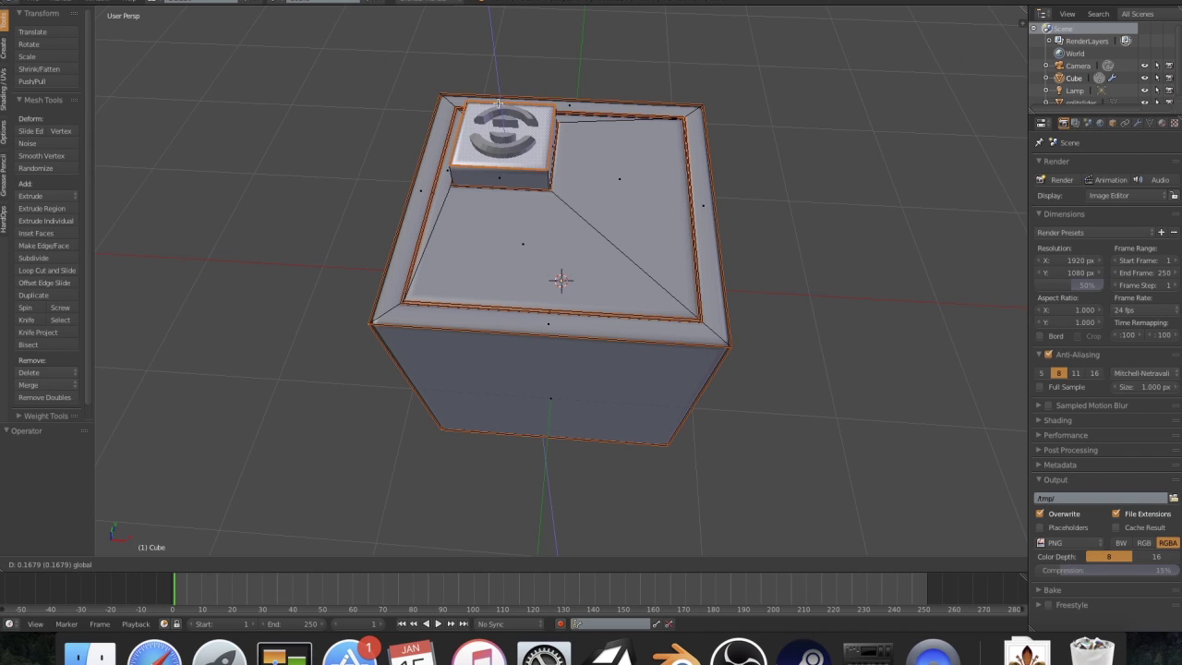
click(499, 104)
- Lower the raised corner face about 0.128 along Z, then select the inserted part in Object Mode to check the fit
middle_drag(498, 104, 560, 148)
middle_drag(485, 150, 493, 74)
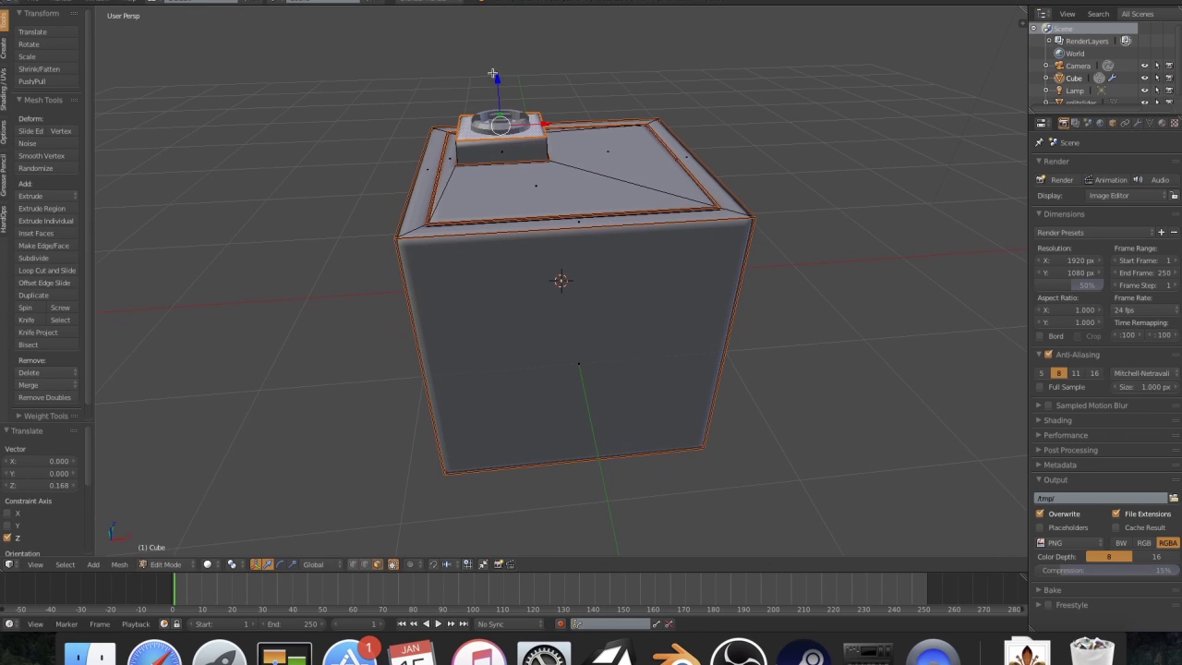
drag(497, 81, 516, 116)
key(Tab)
right_click(494, 129)
middle_drag(515, 116, 719, 211)
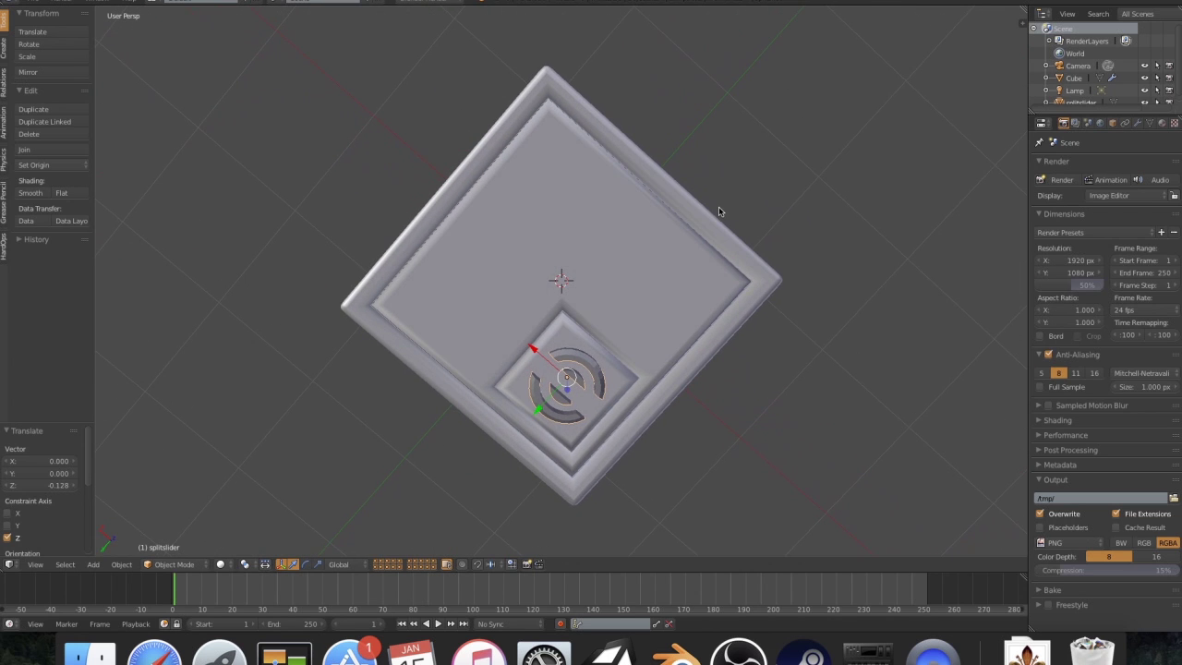